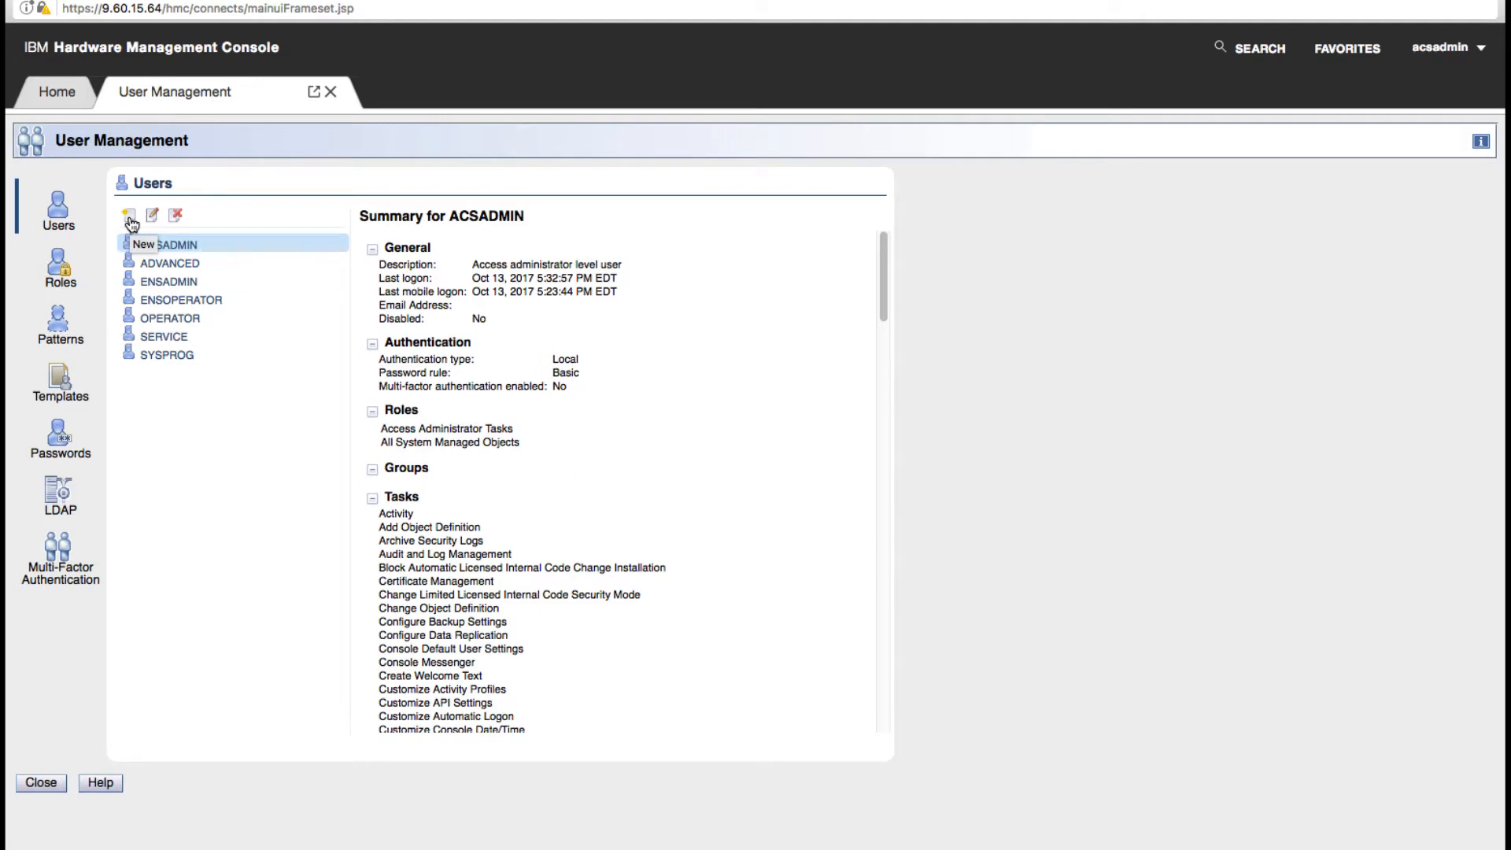
Start creating a new user and proceed past the welcome page to the naming page
left_click(130, 216)
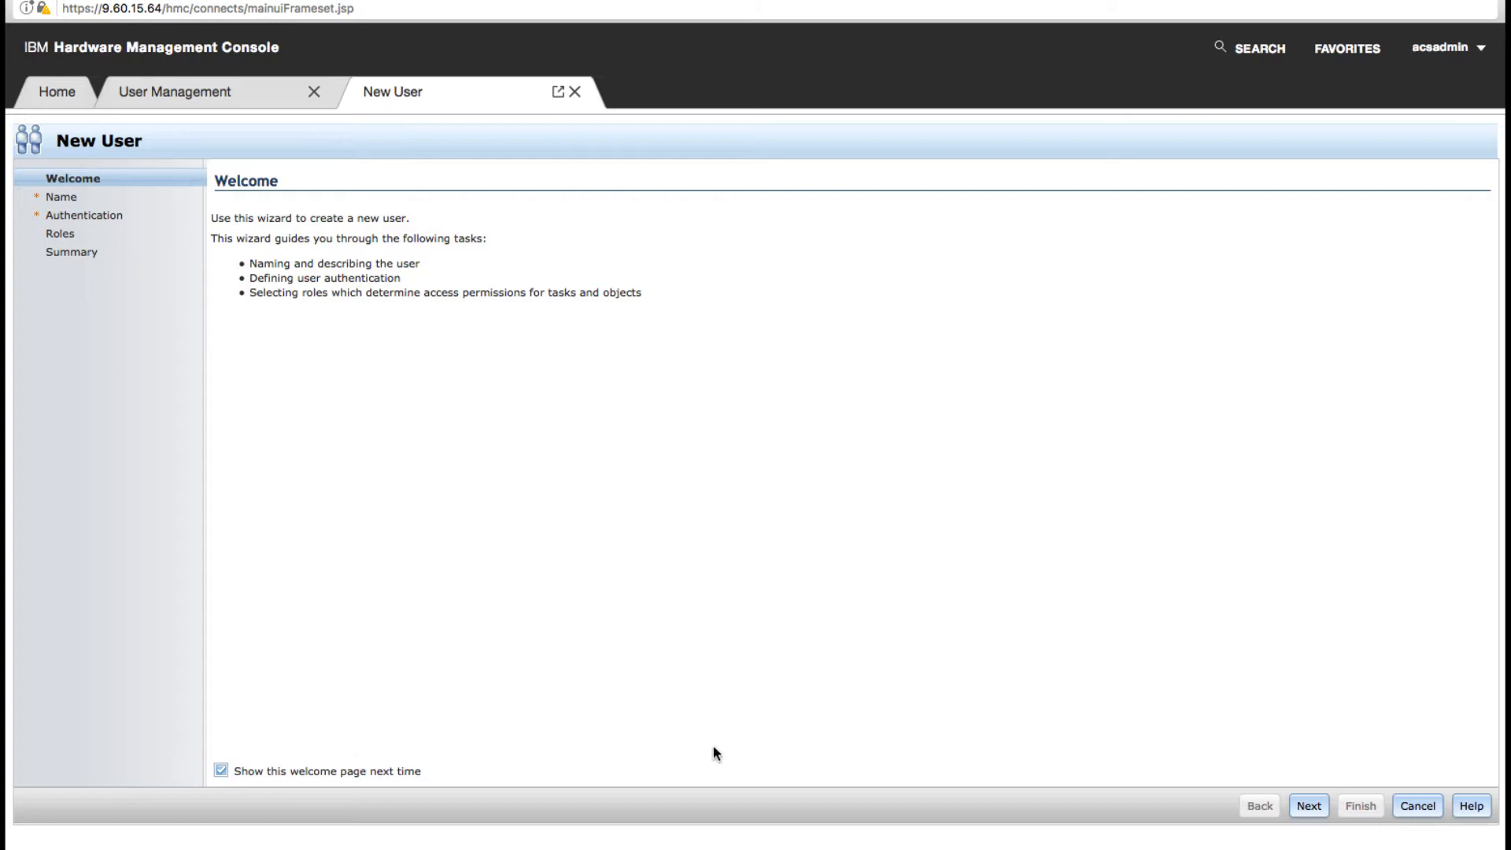
left_click(1306, 804)
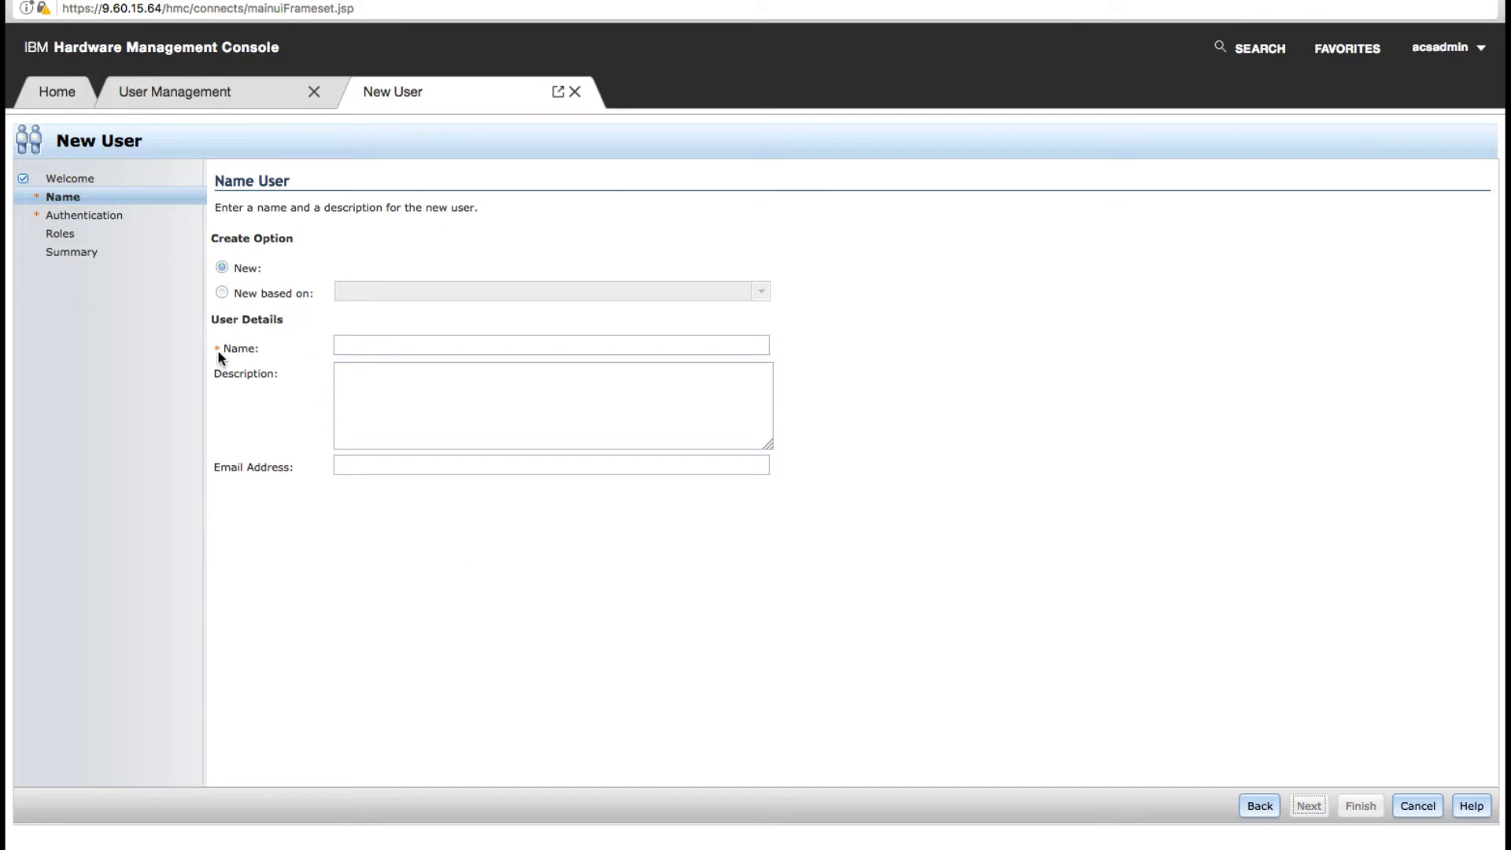
left_click(221, 293)
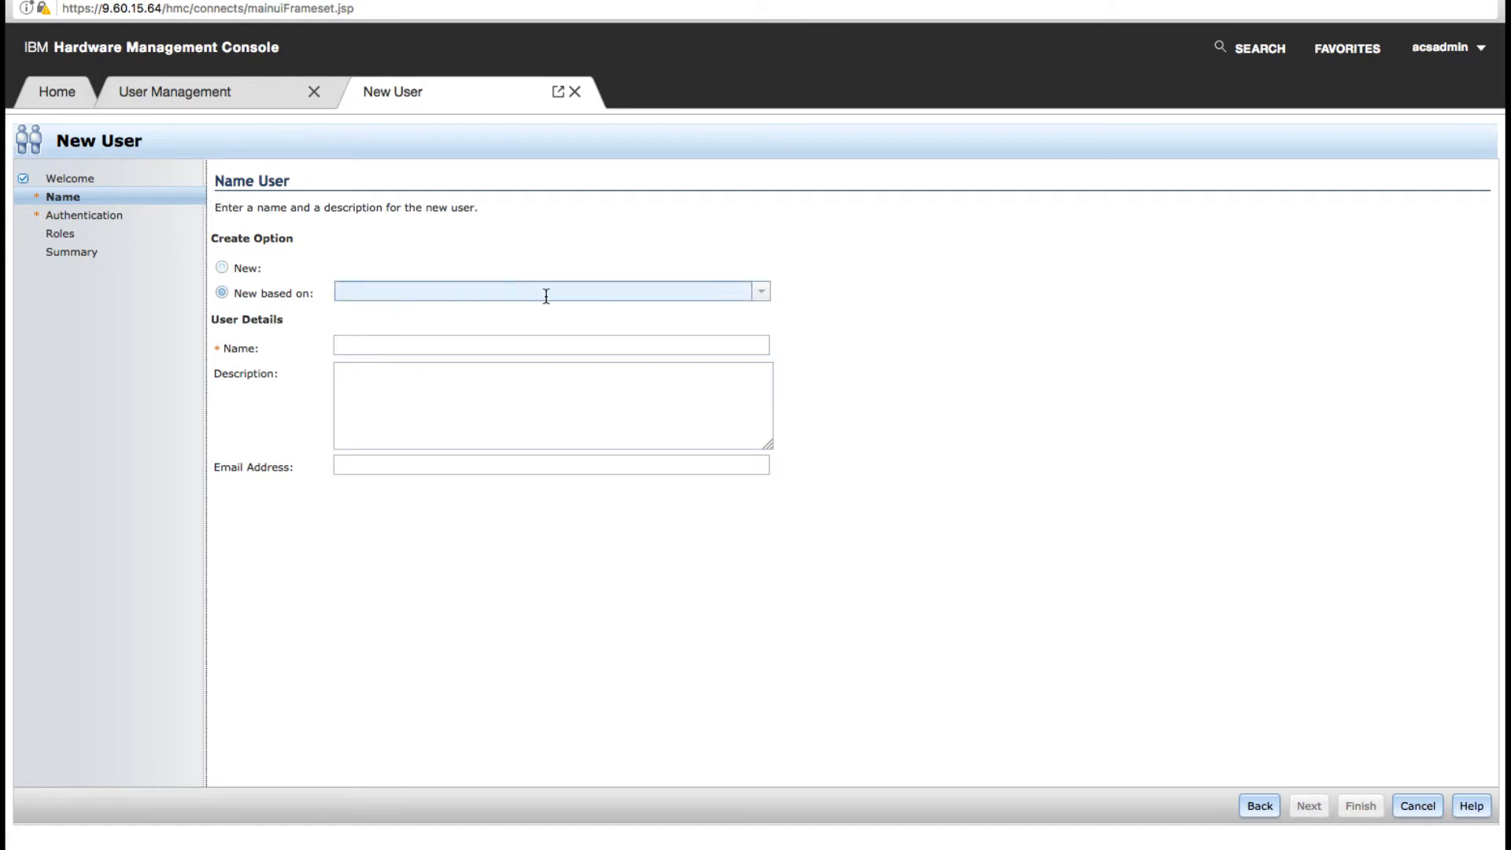
left_click(762, 294)
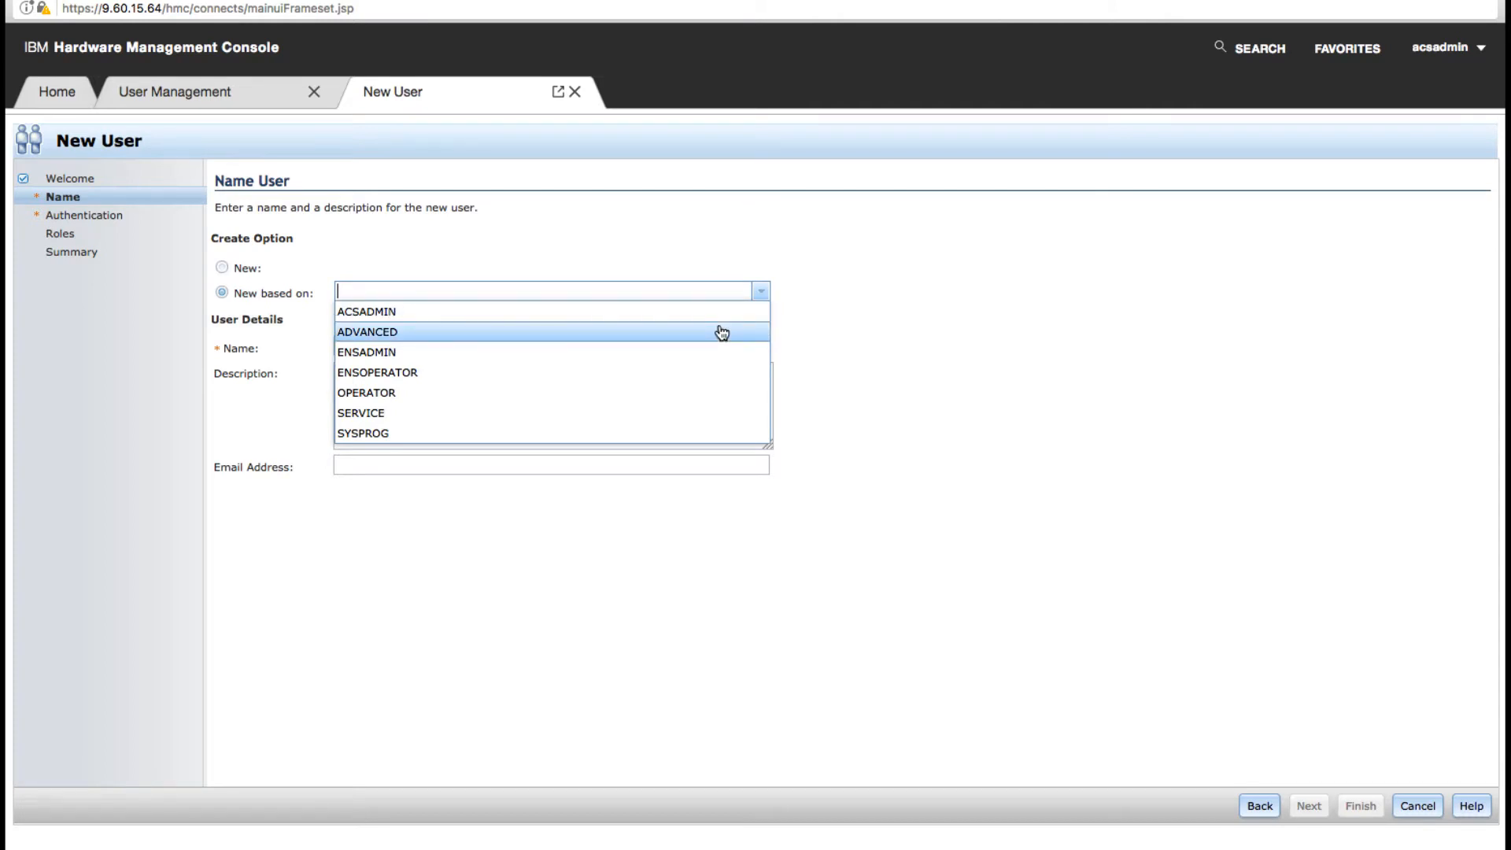
left_click(799, 307)
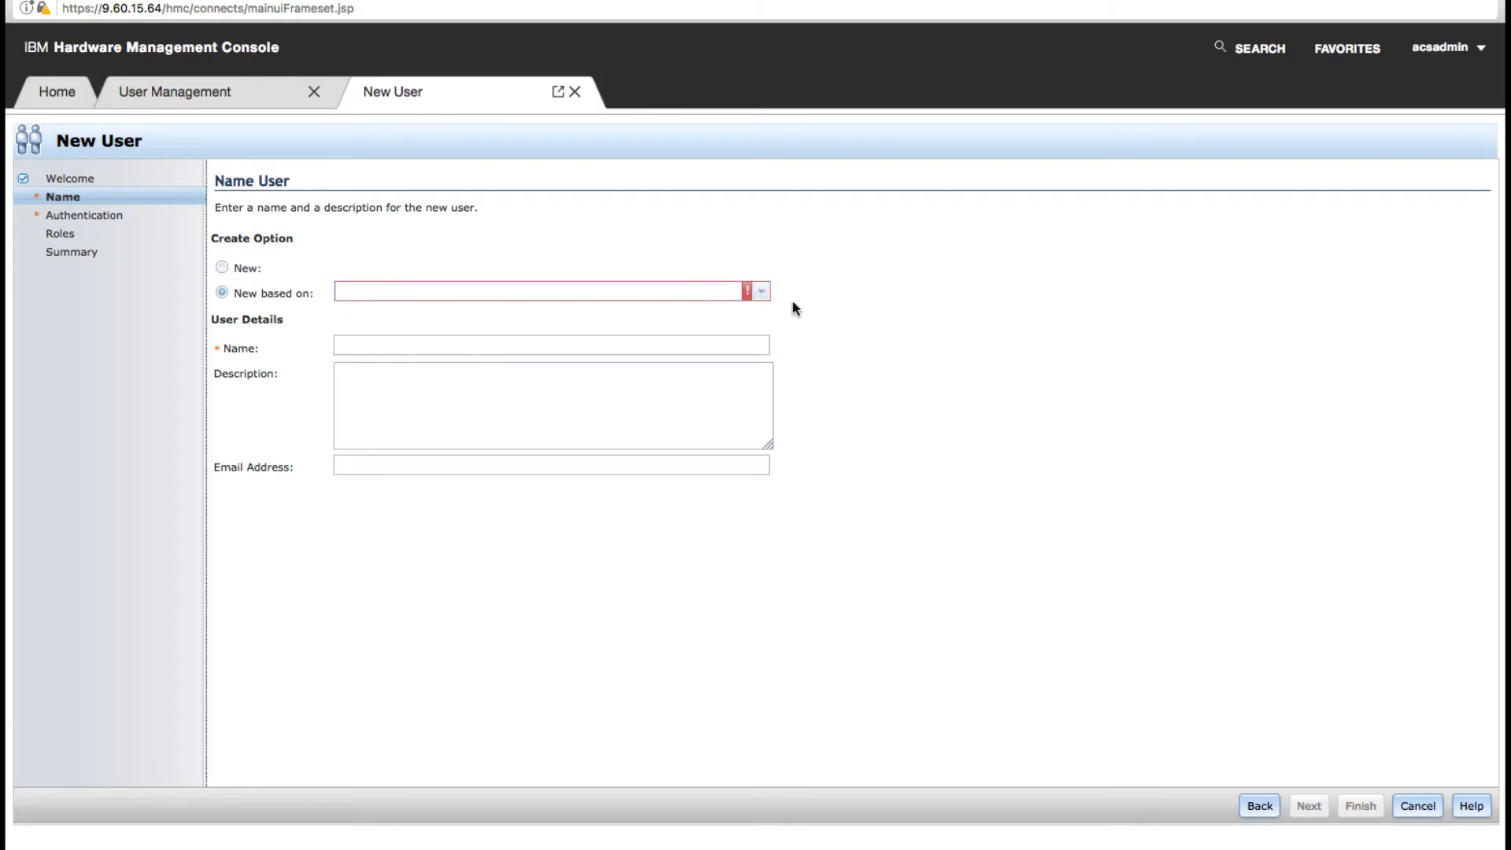
left_click(222, 269)
Name the new user user1 and proceed to the authentication settings
left_click(432, 346)
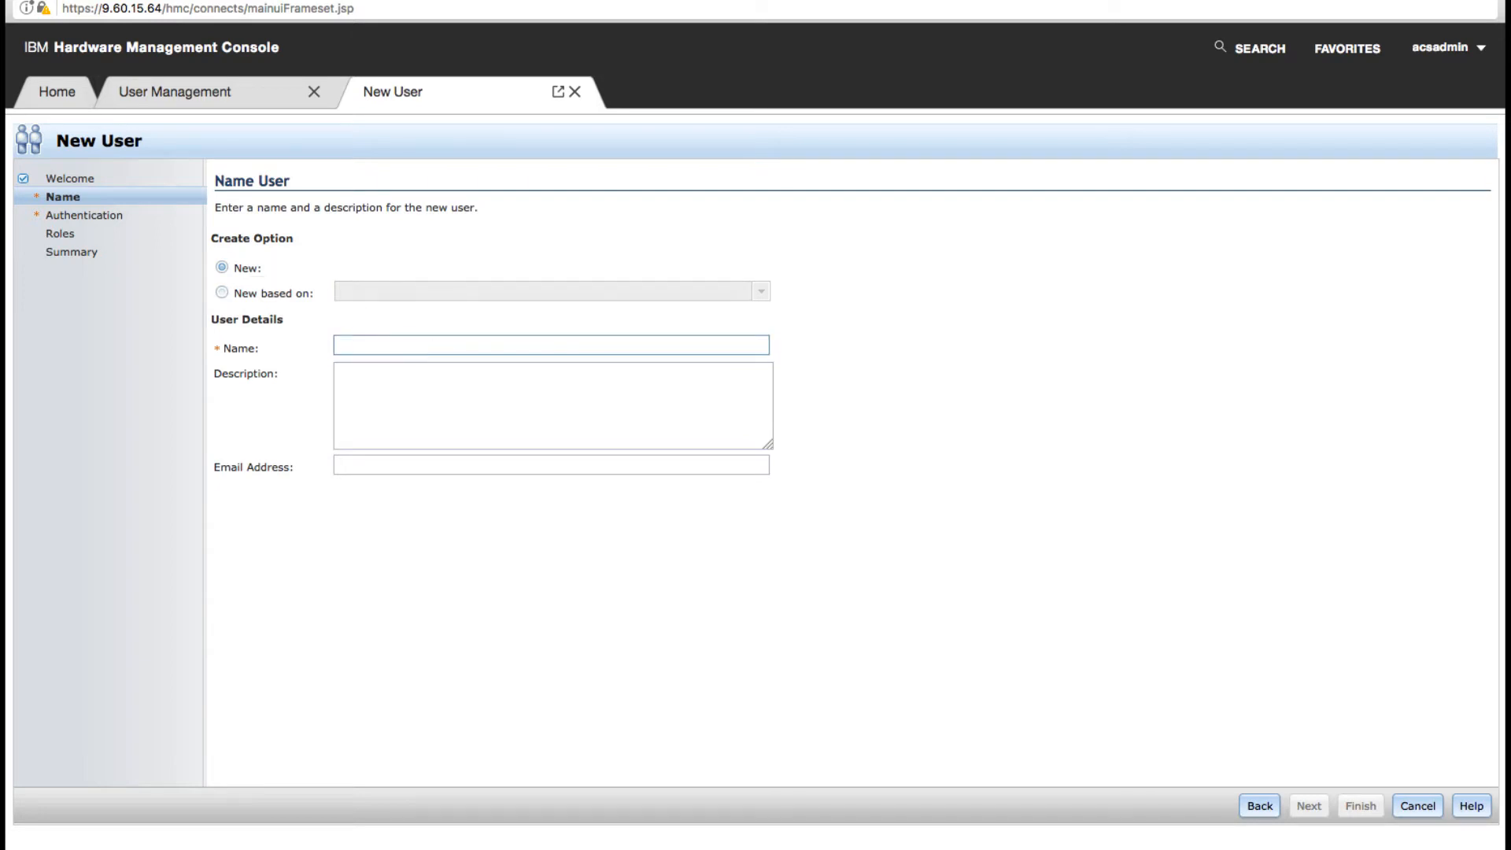
type("operator")
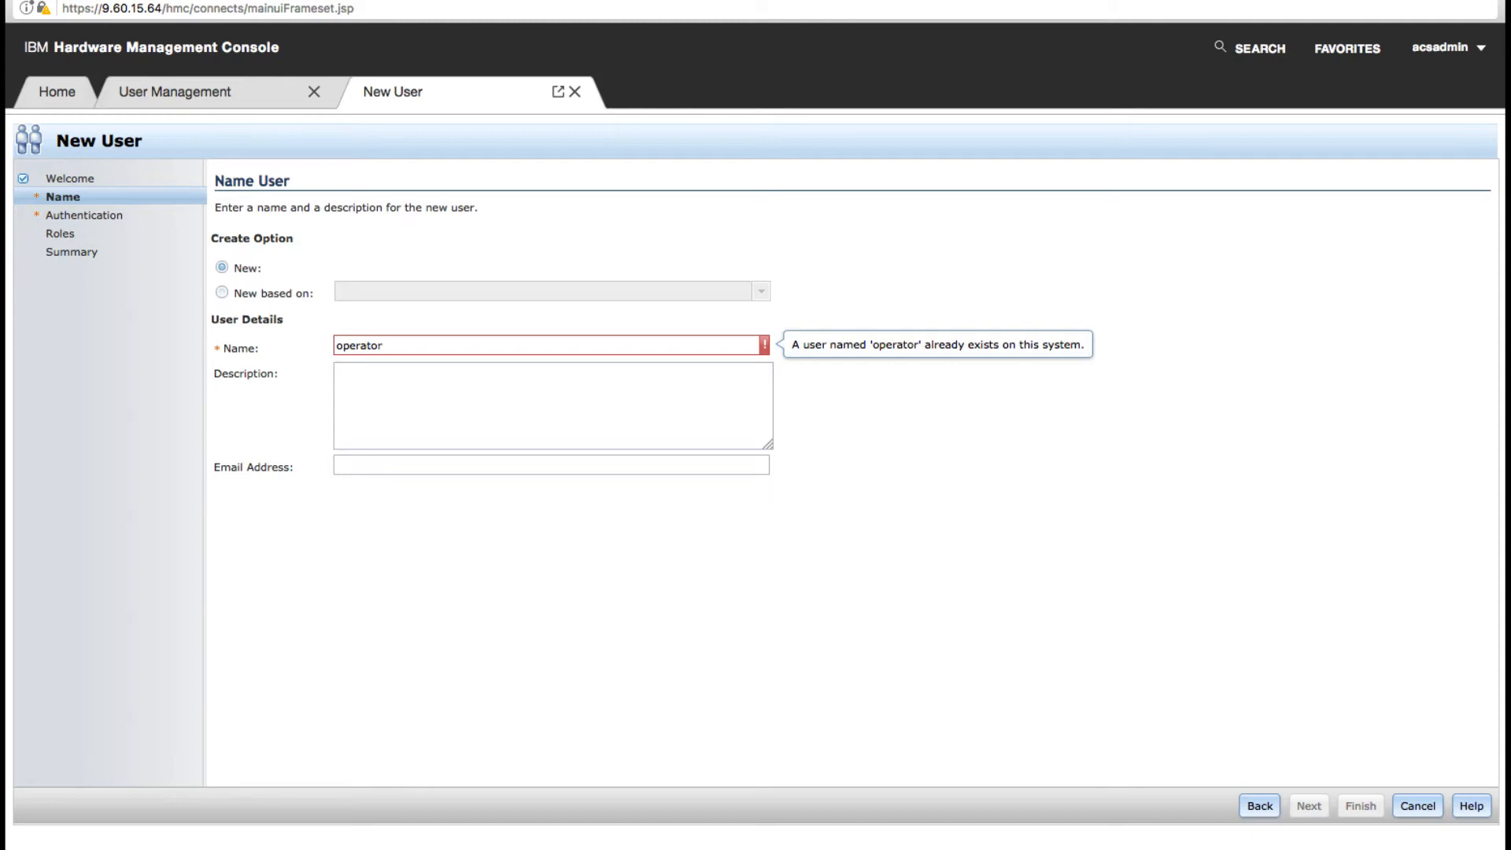
left_click_drag(434, 348, 274, 355)
type("user1")
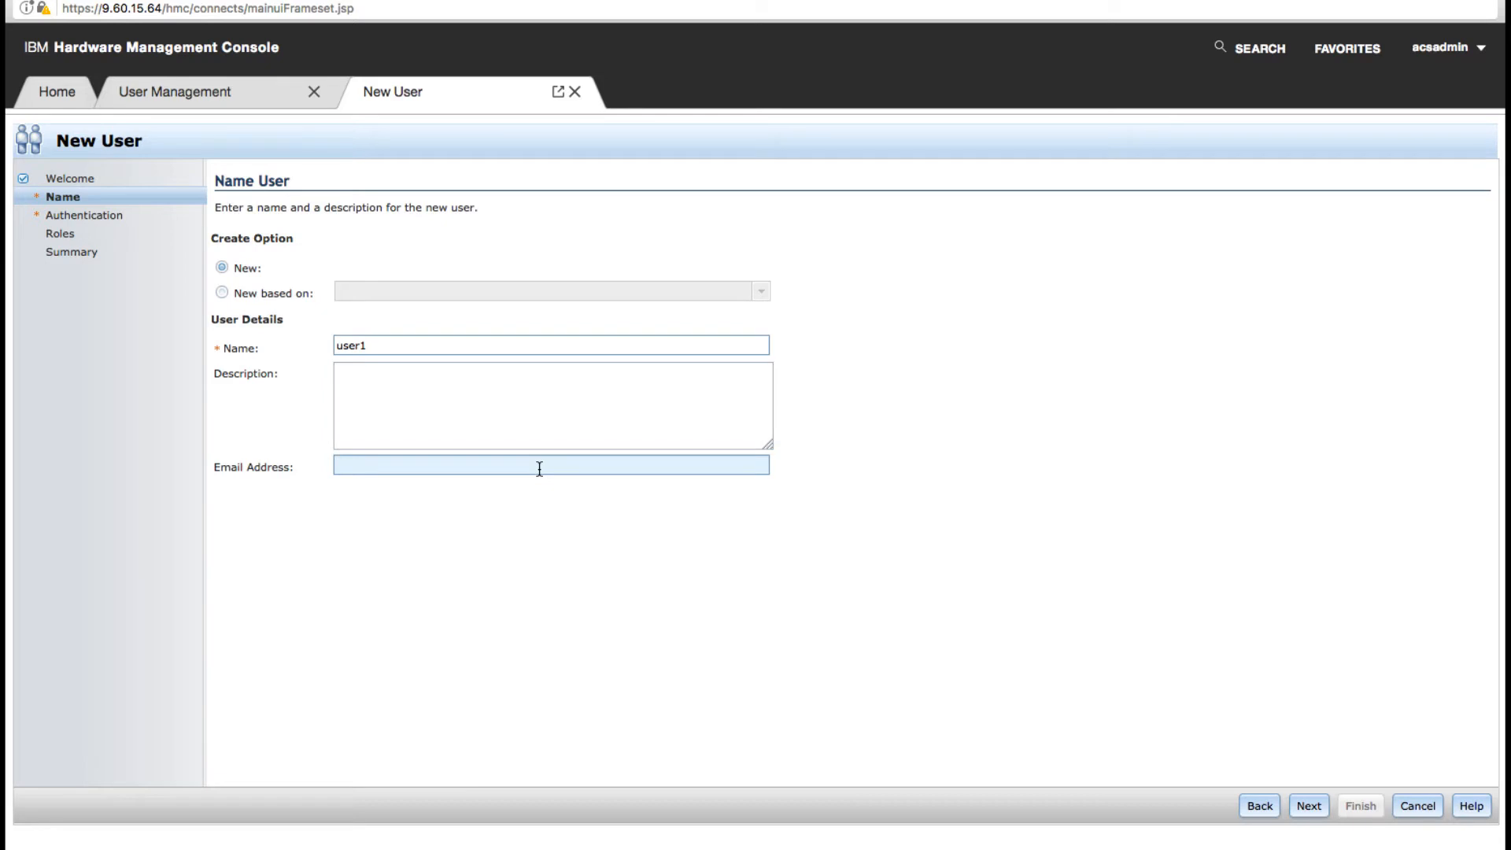
left_click(1315, 811)
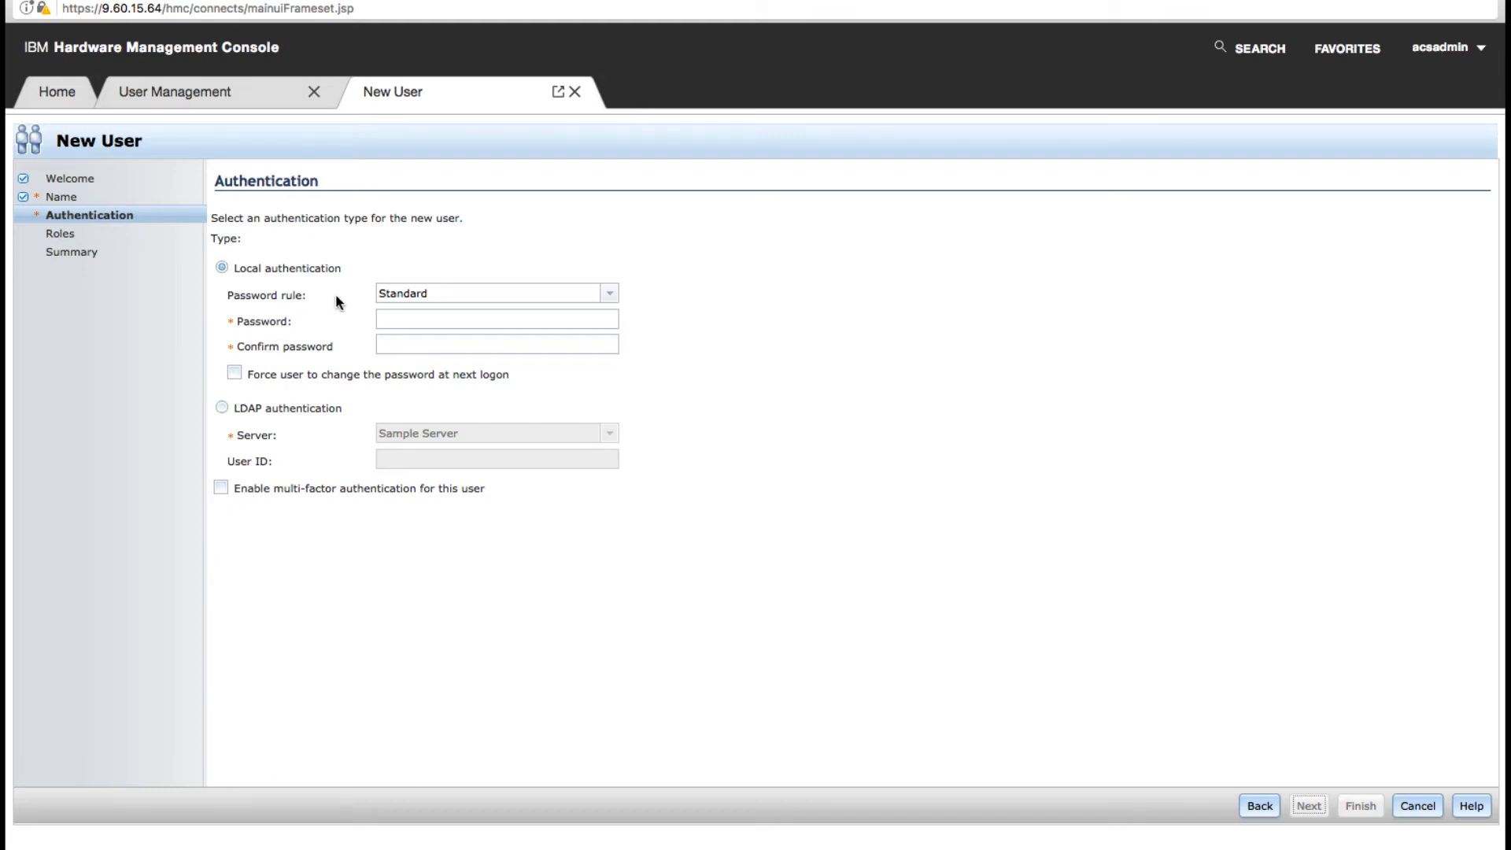
Apply the Basic password rule, enter and confirm the account password, and force a password change at next logon
left_click(610, 294)
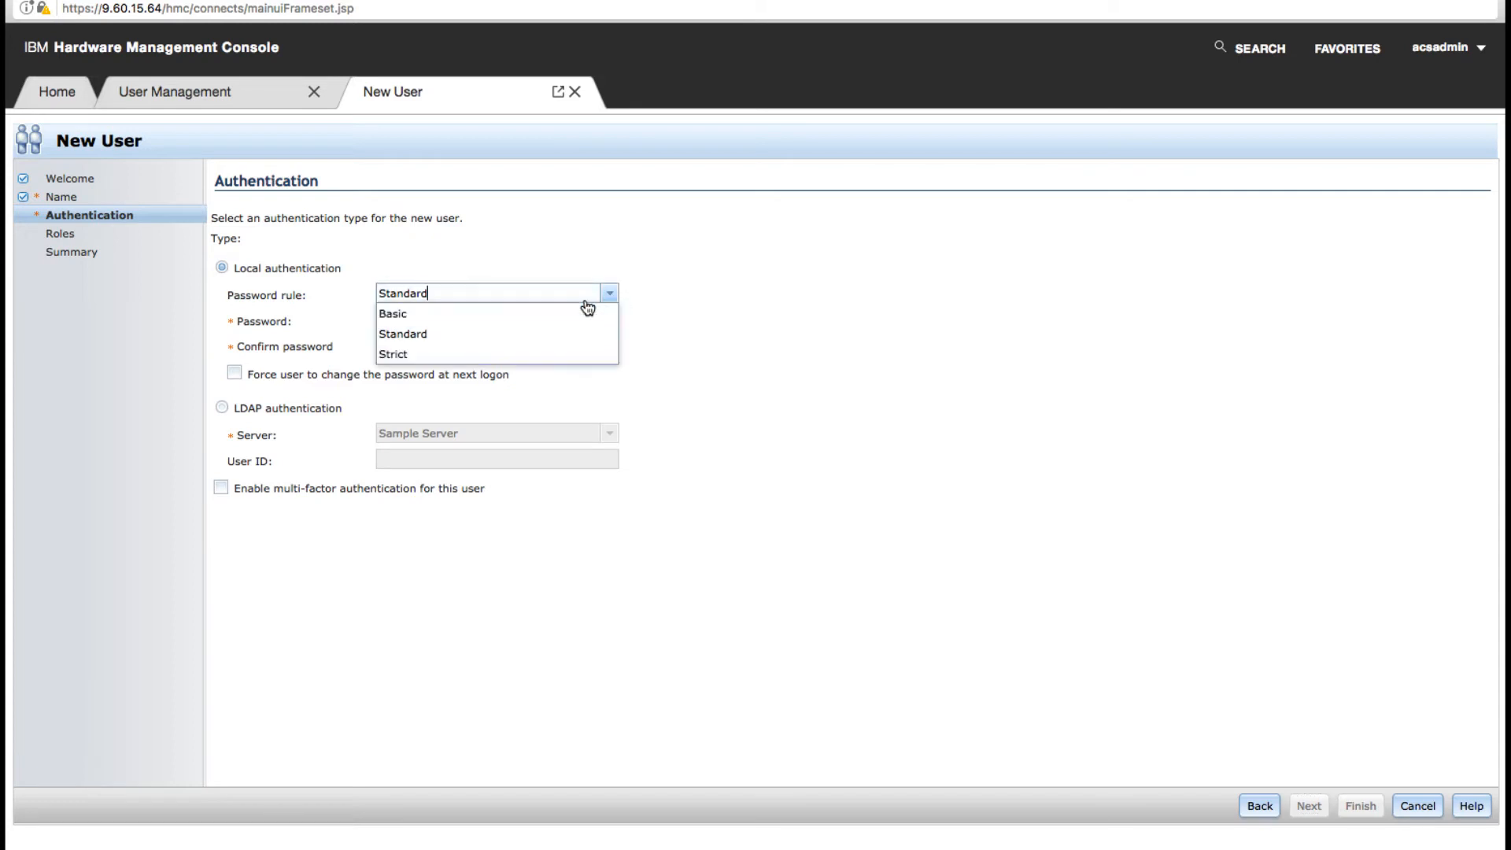
left_click(533, 314)
left_click(535, 318)
type("••••")
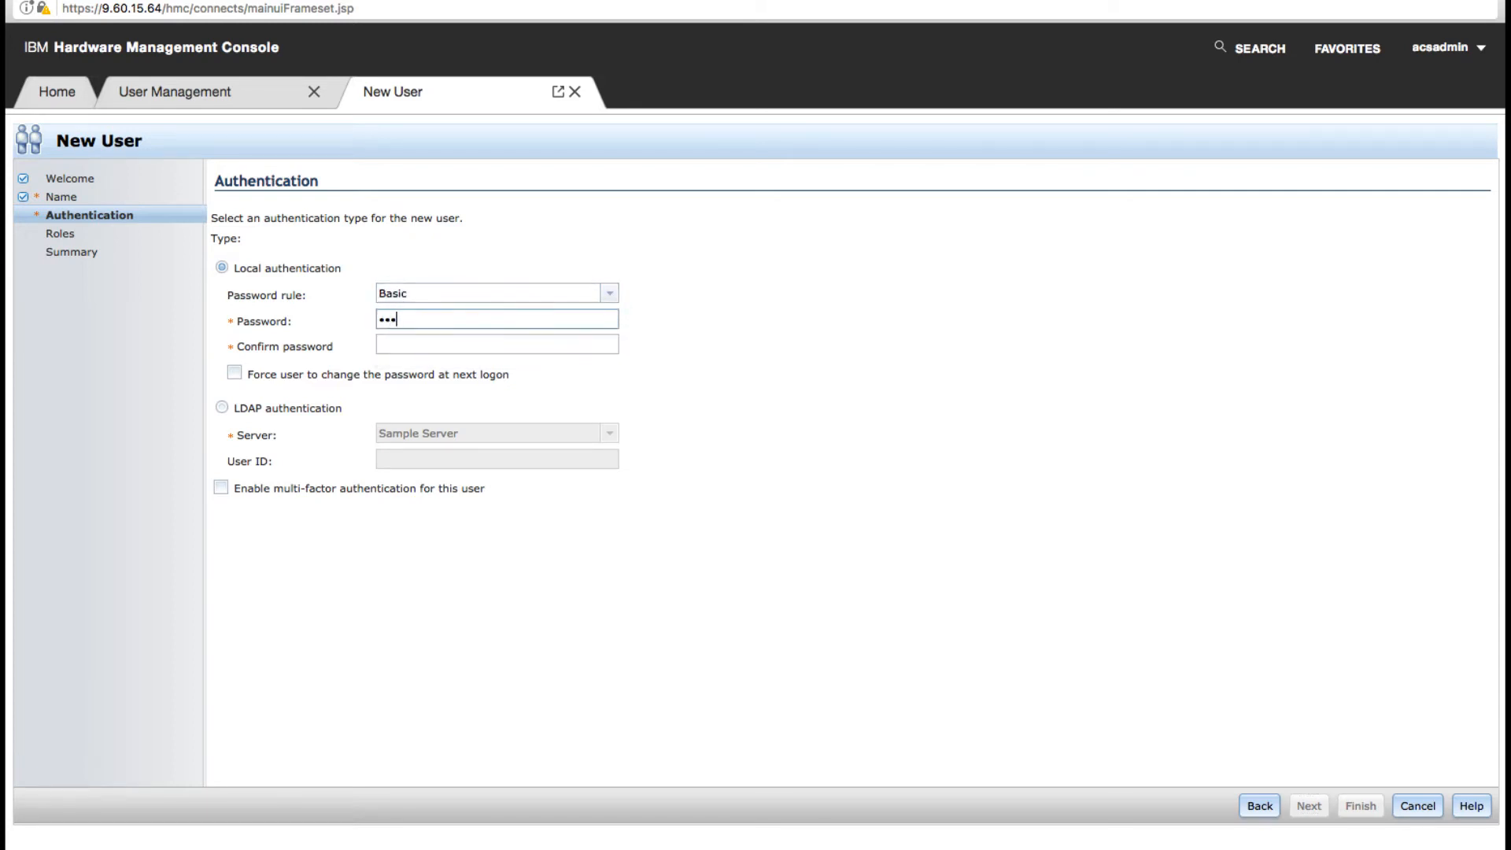
left_click(527, 341)
type("••••")
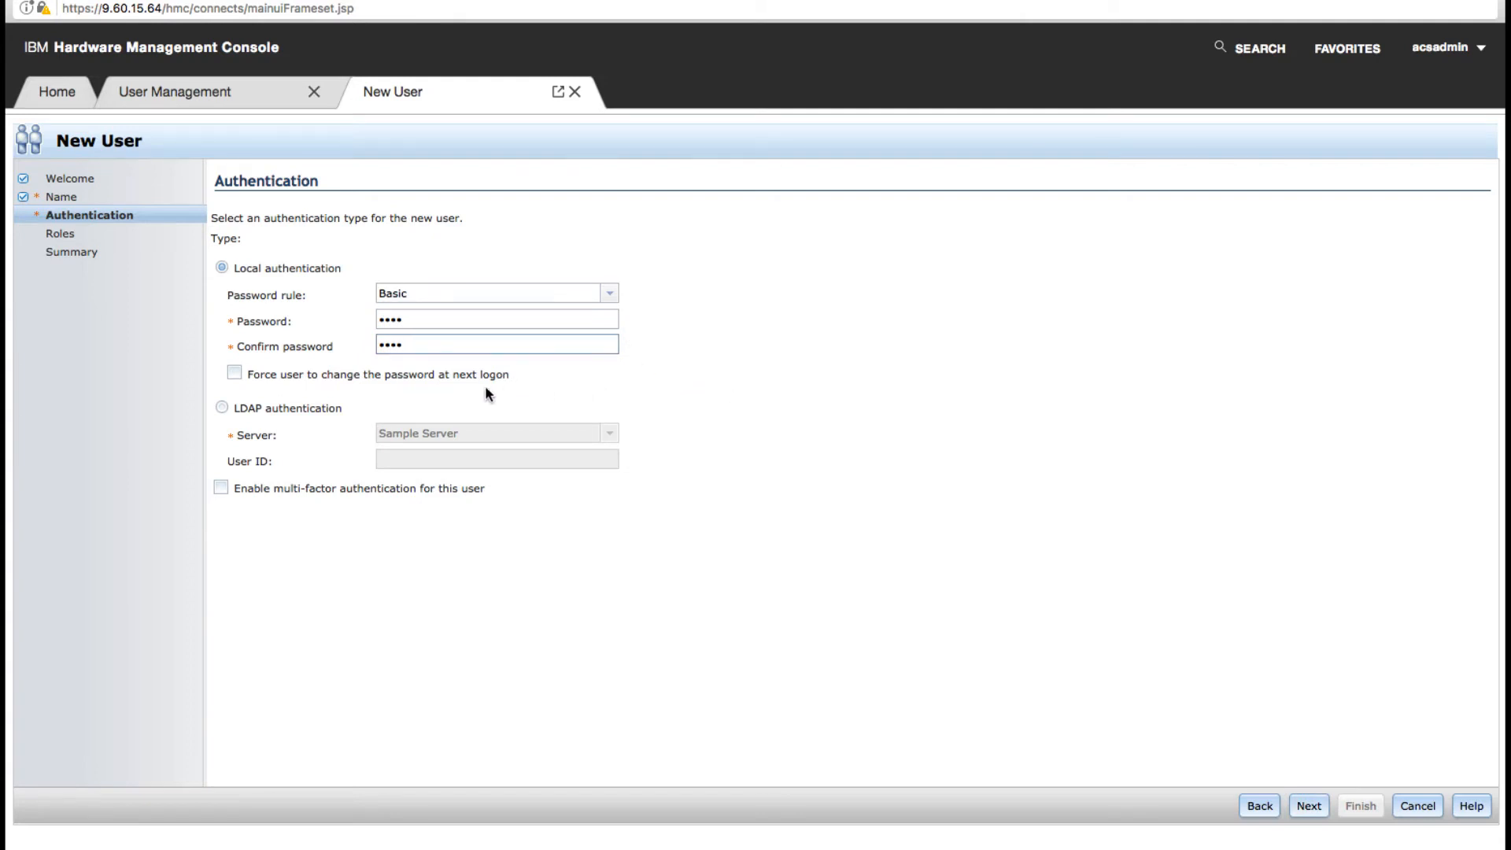
left_click(234, 373)
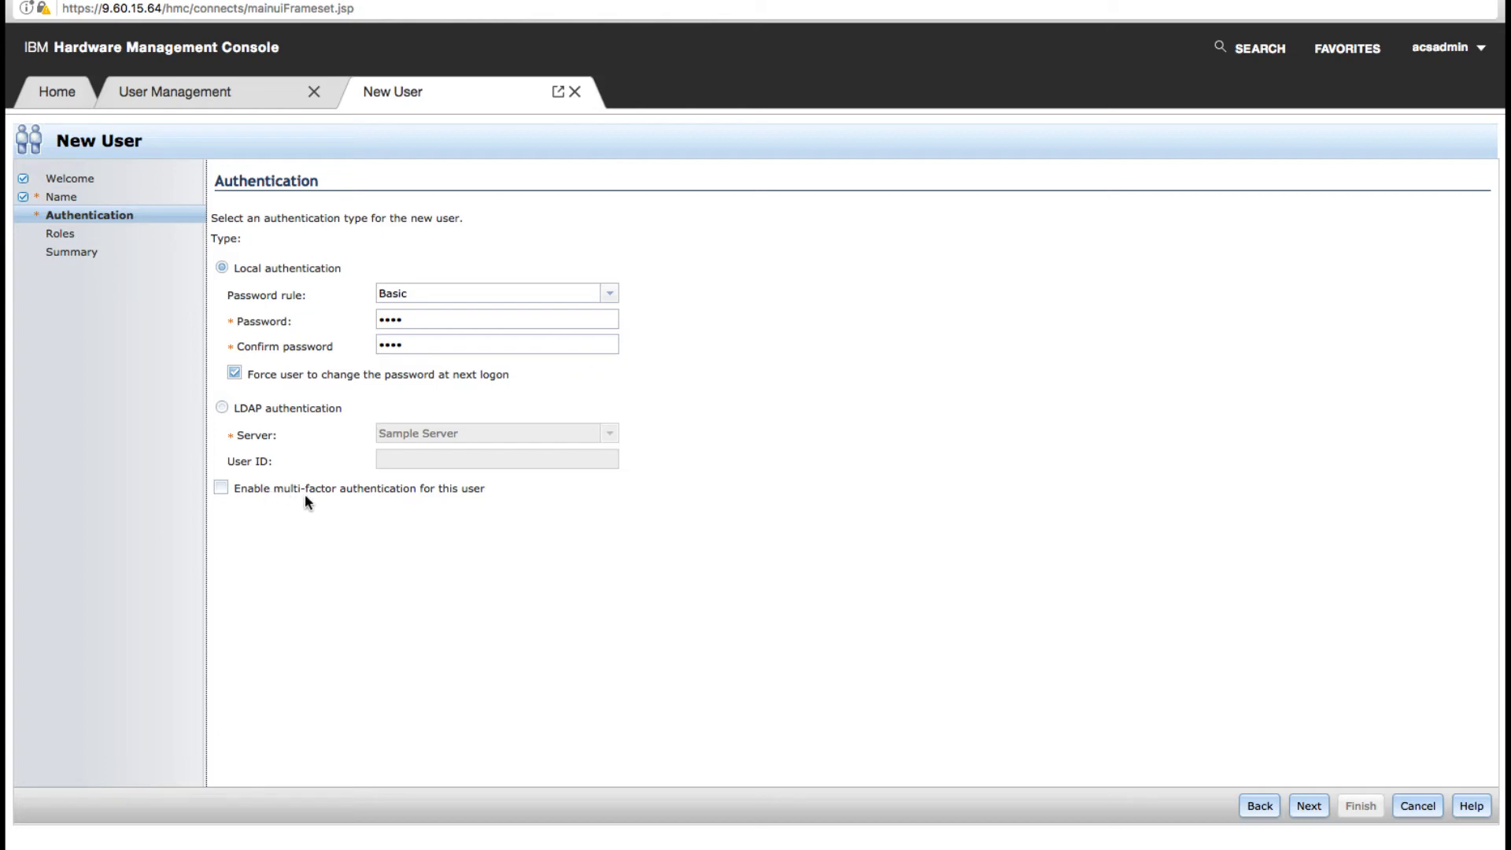
left_click(1308, 803)
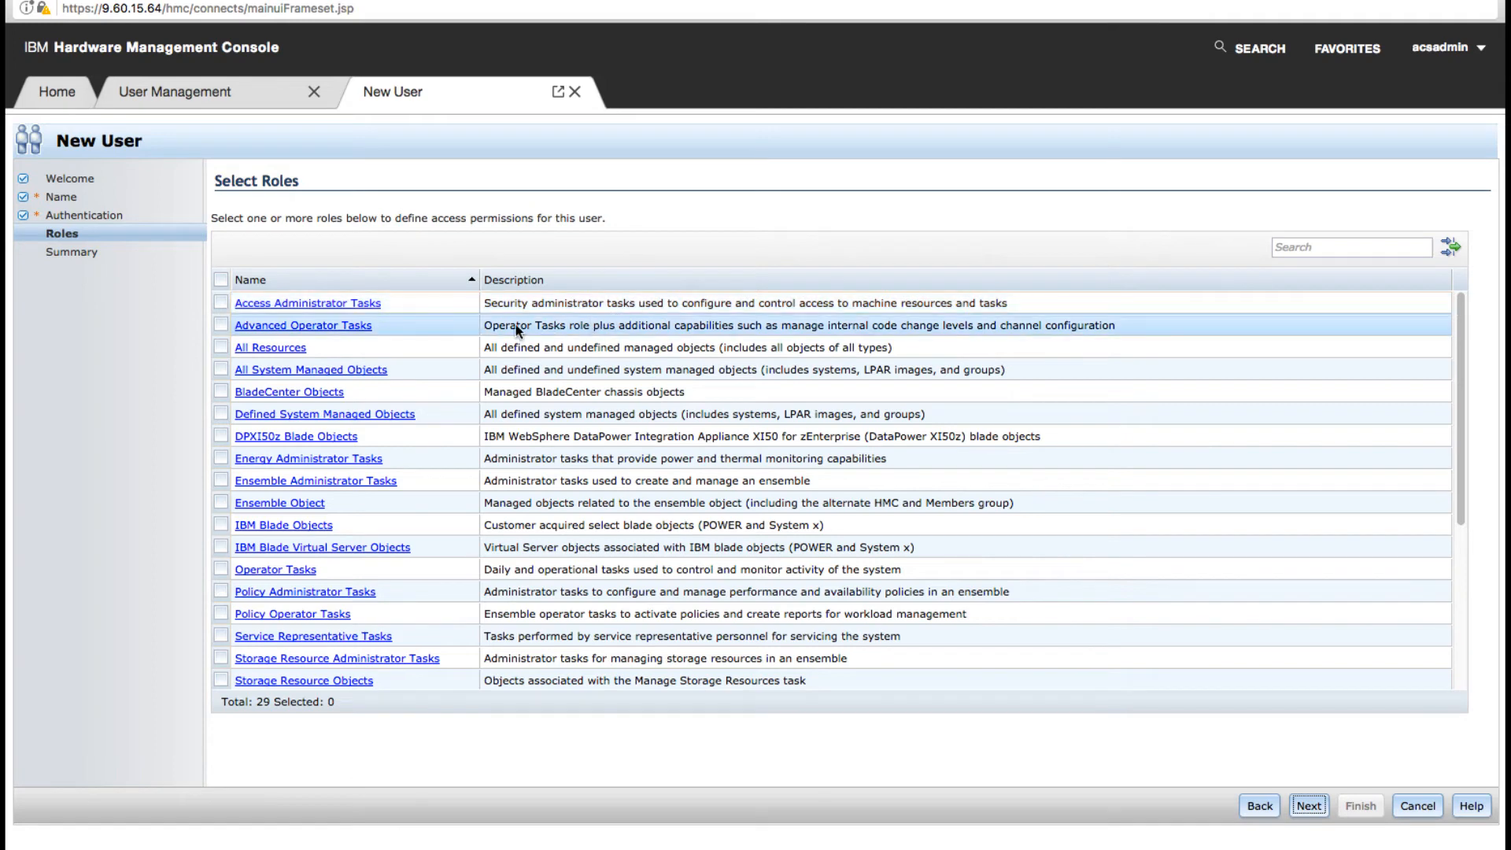
Examine the types, objects and tasks in the Access Administrator Tasks role's details, then return to role selection
left_click(350, 306)
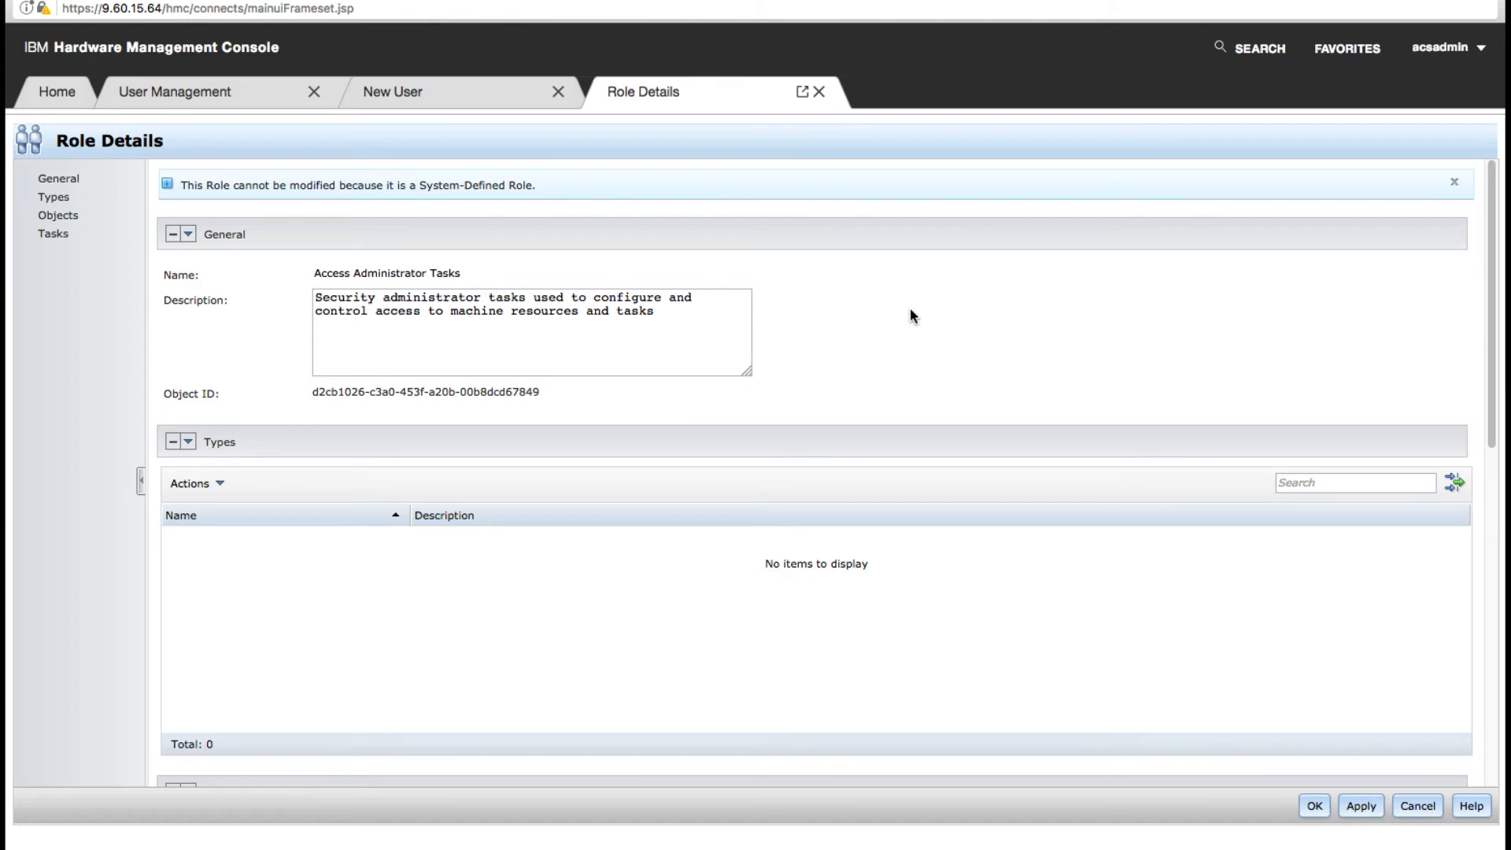
scroll(911, 315, "down", 5)
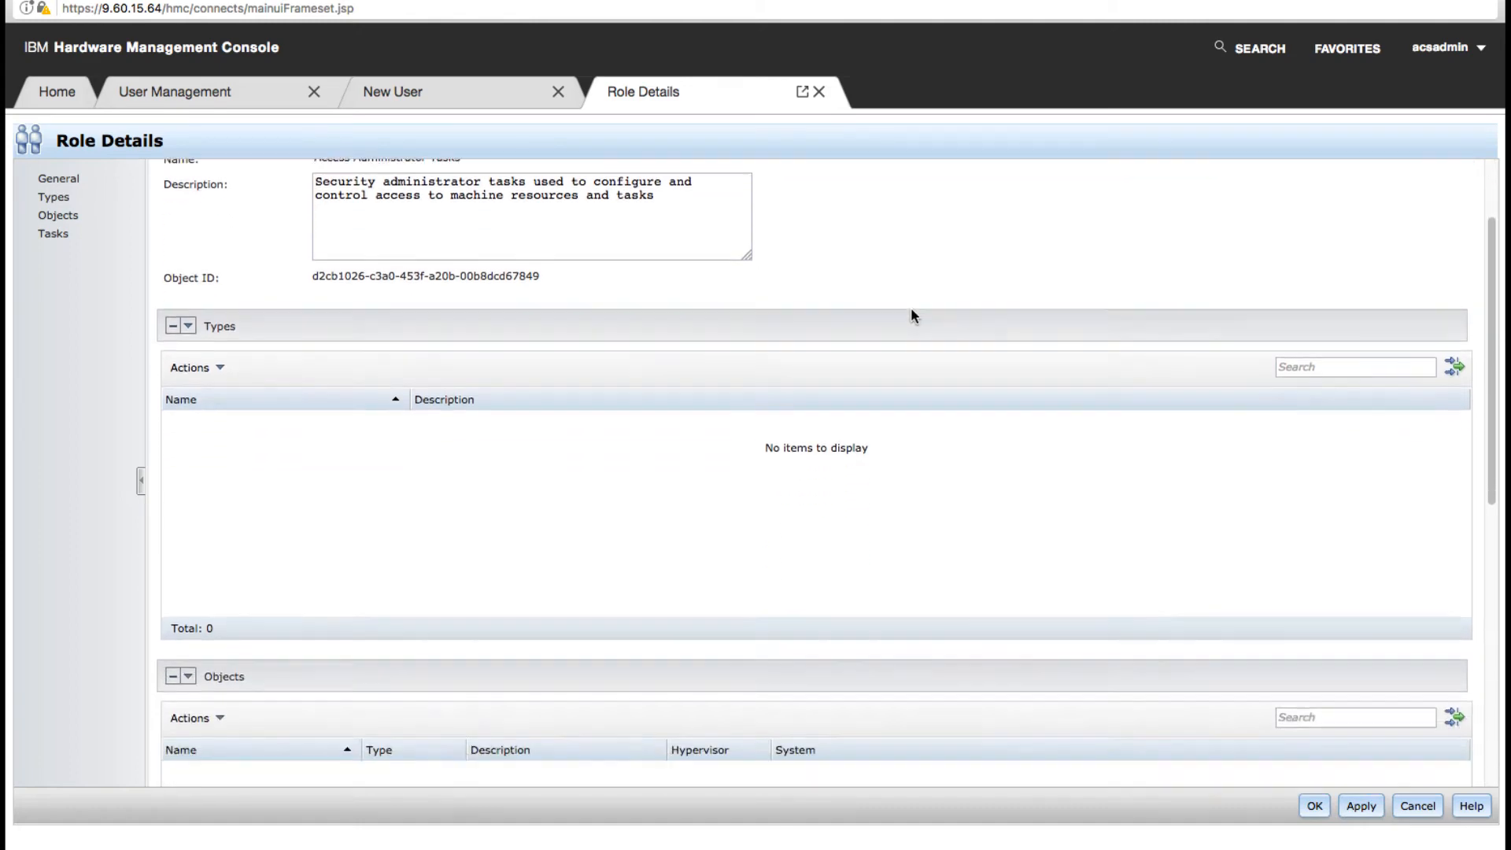
scroll(910, 309, "down", 4)
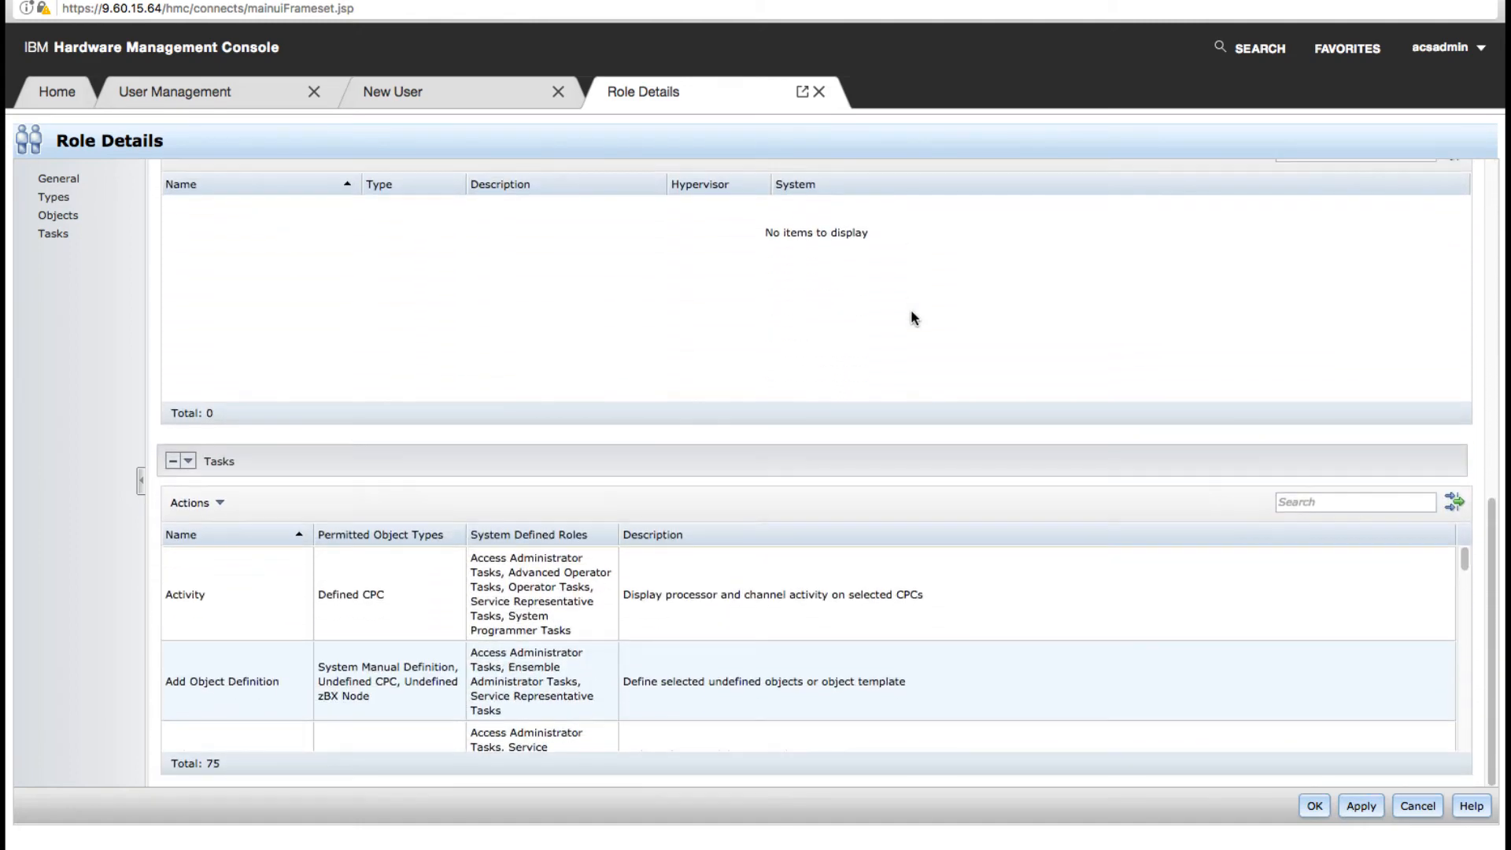
left_click(818, 92)
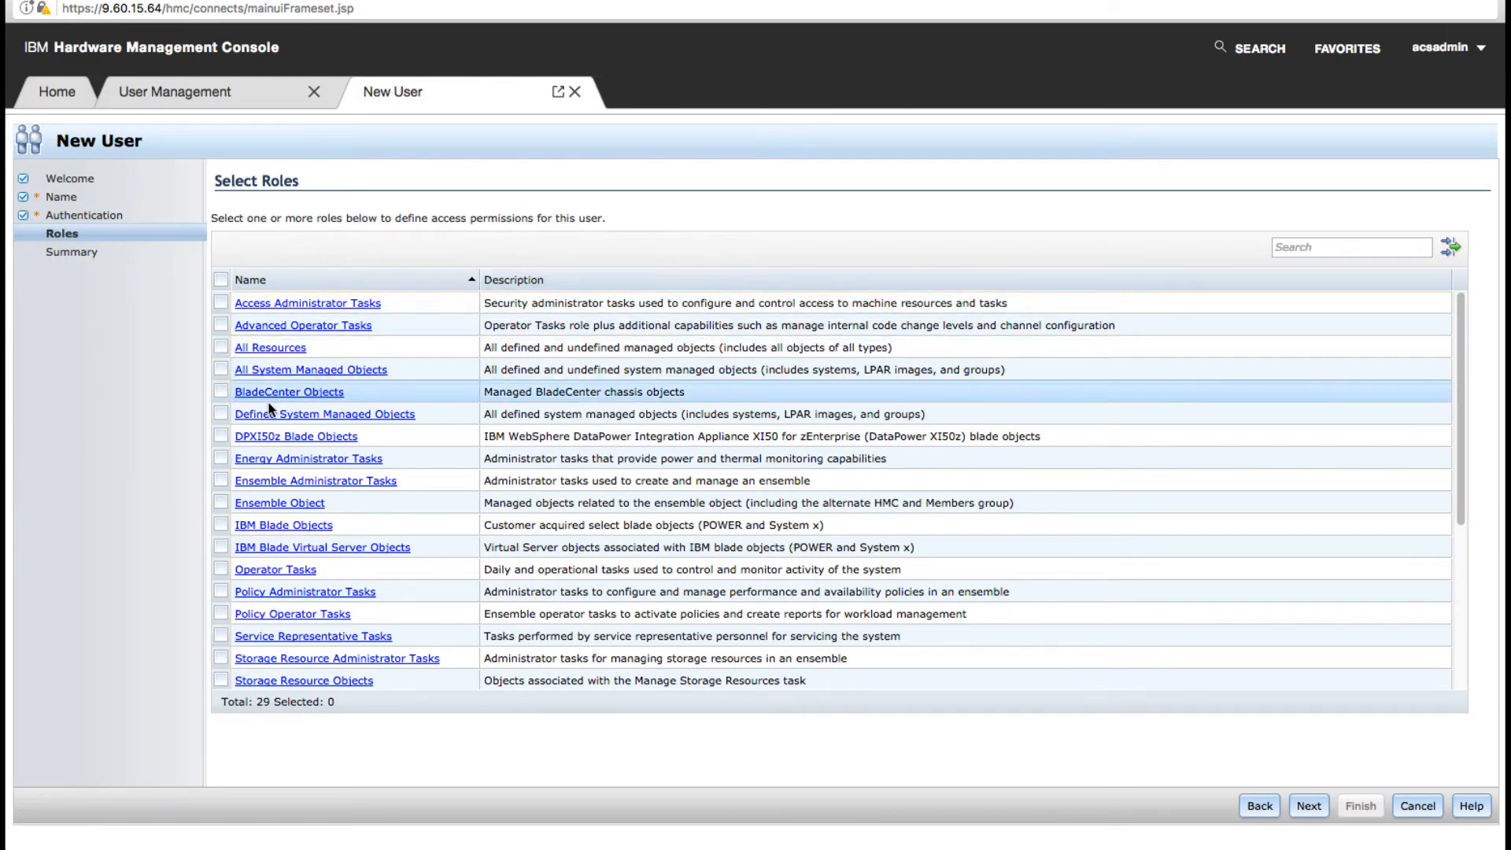
Assign the Defined System Managed Objects and Operator Tasks roles, and finish creating the user
left_click(221, 413)
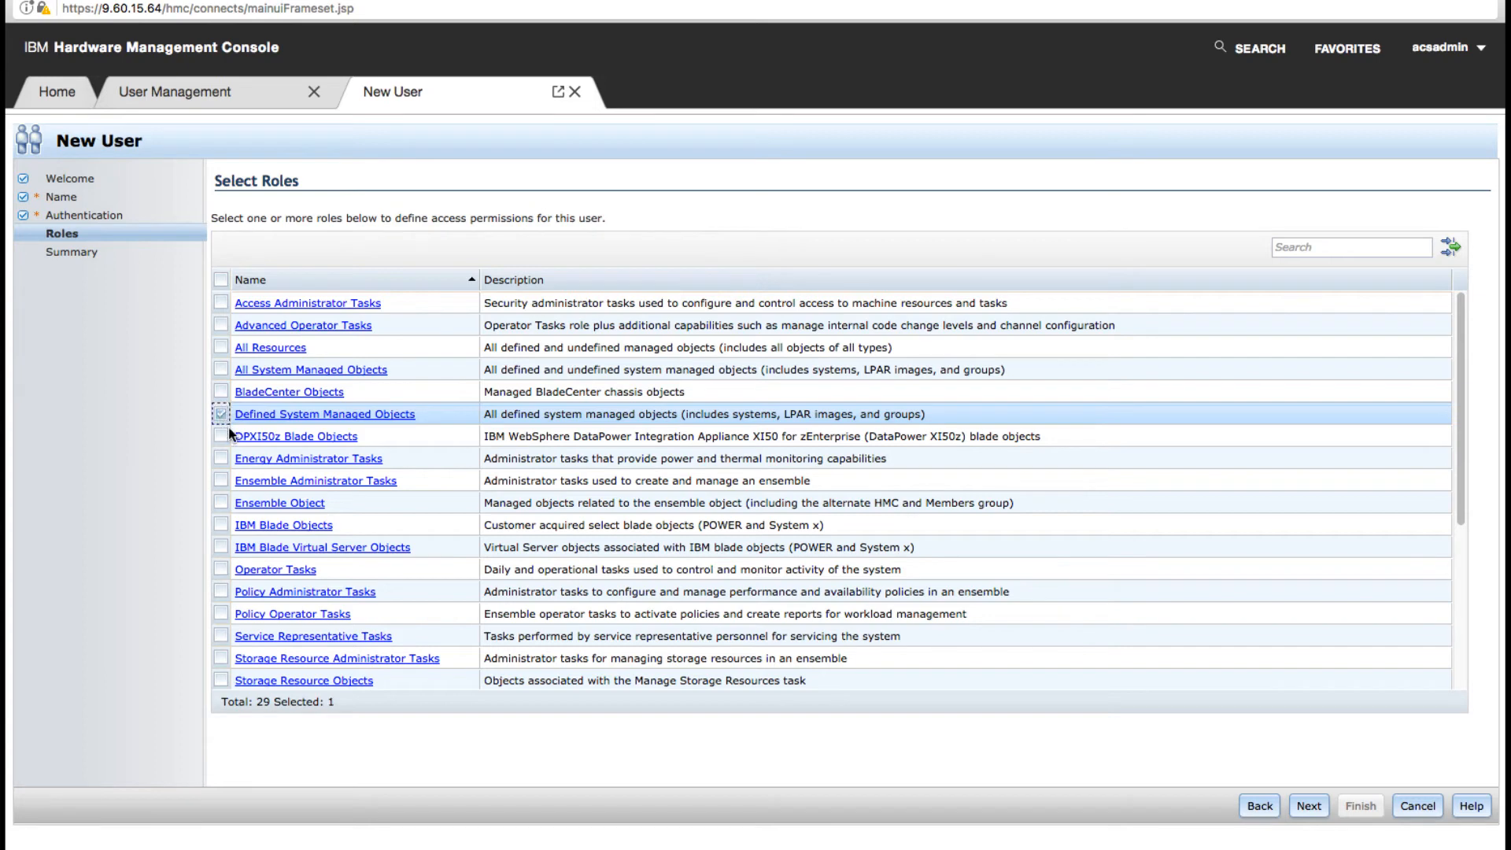
left_click(221, 569)
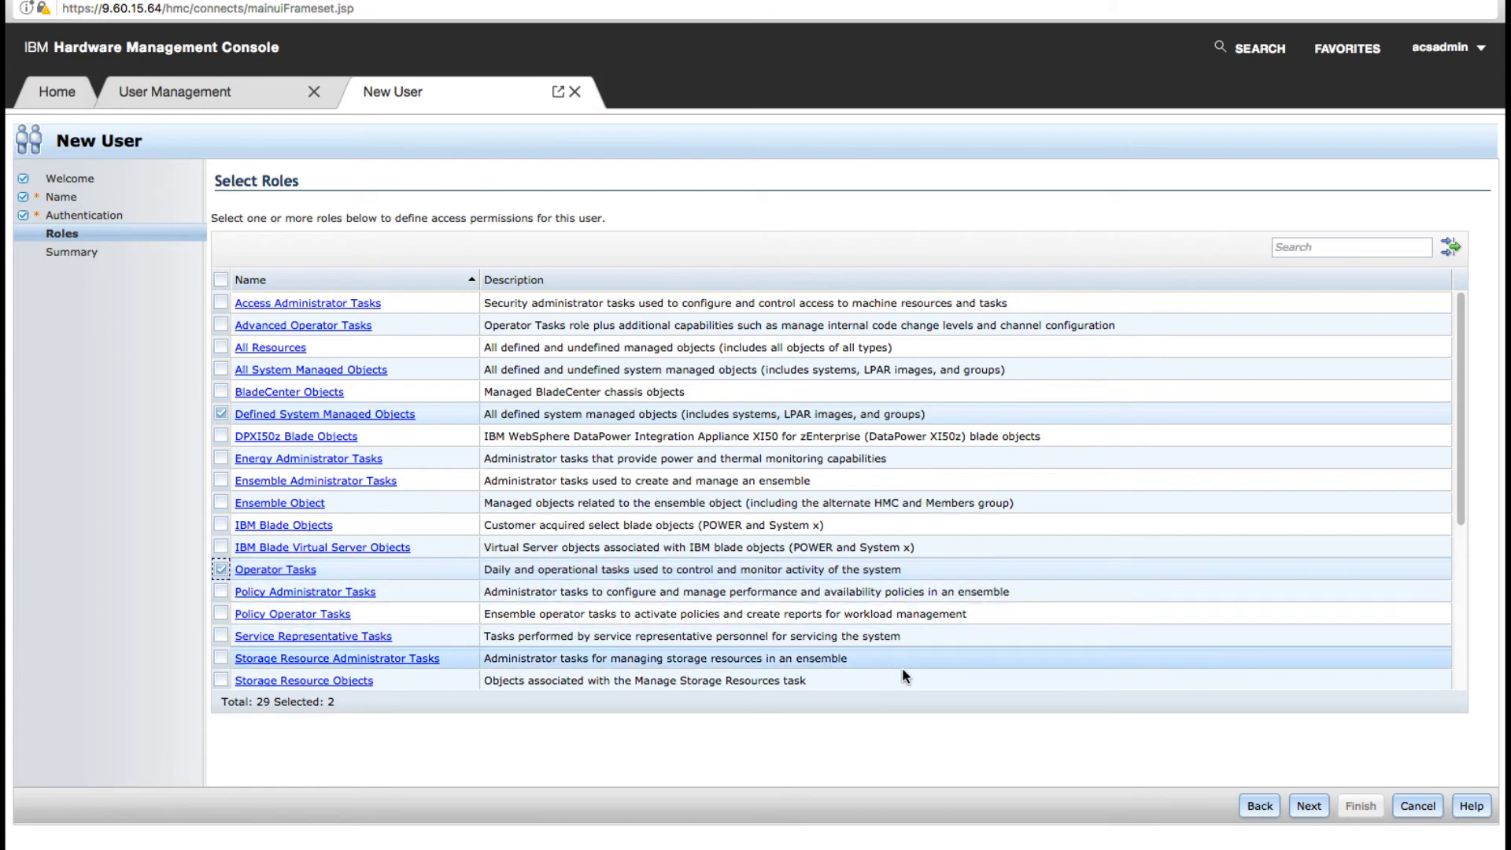
left_click(1308, 806)
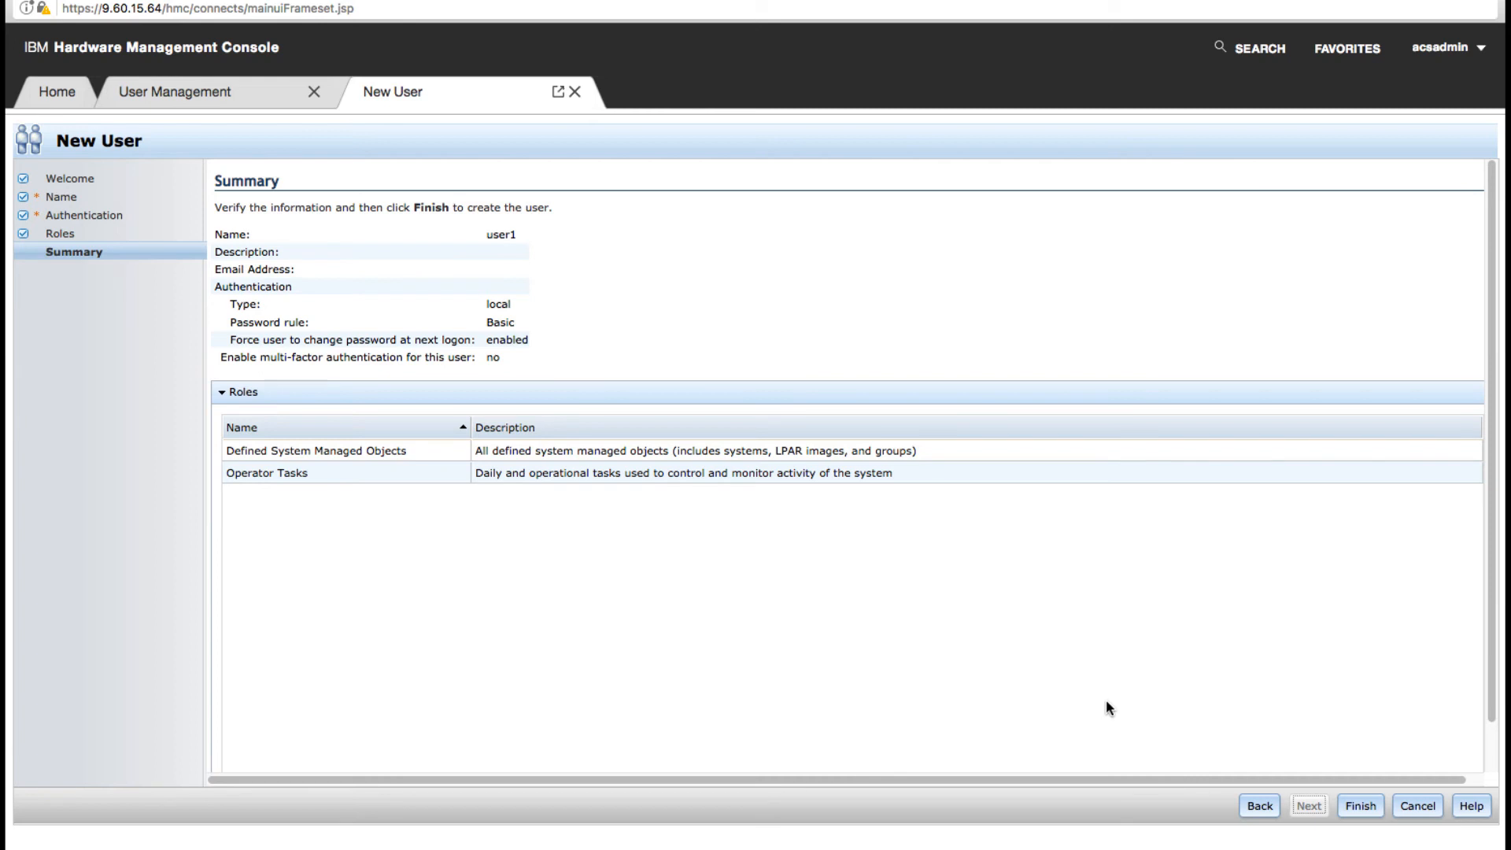
left_click(1363, 806)
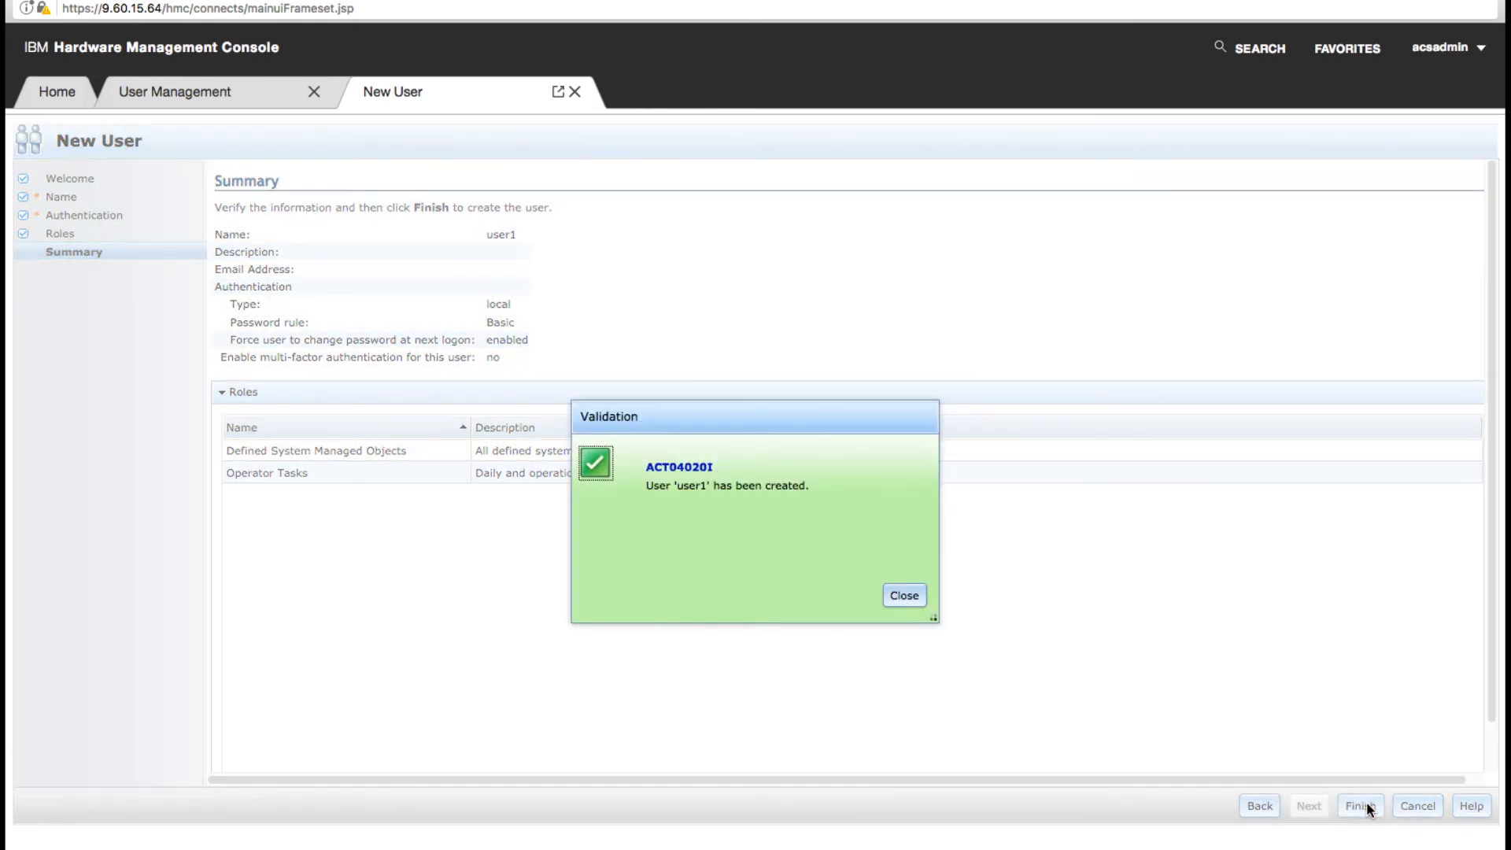
left_click(905, 595)
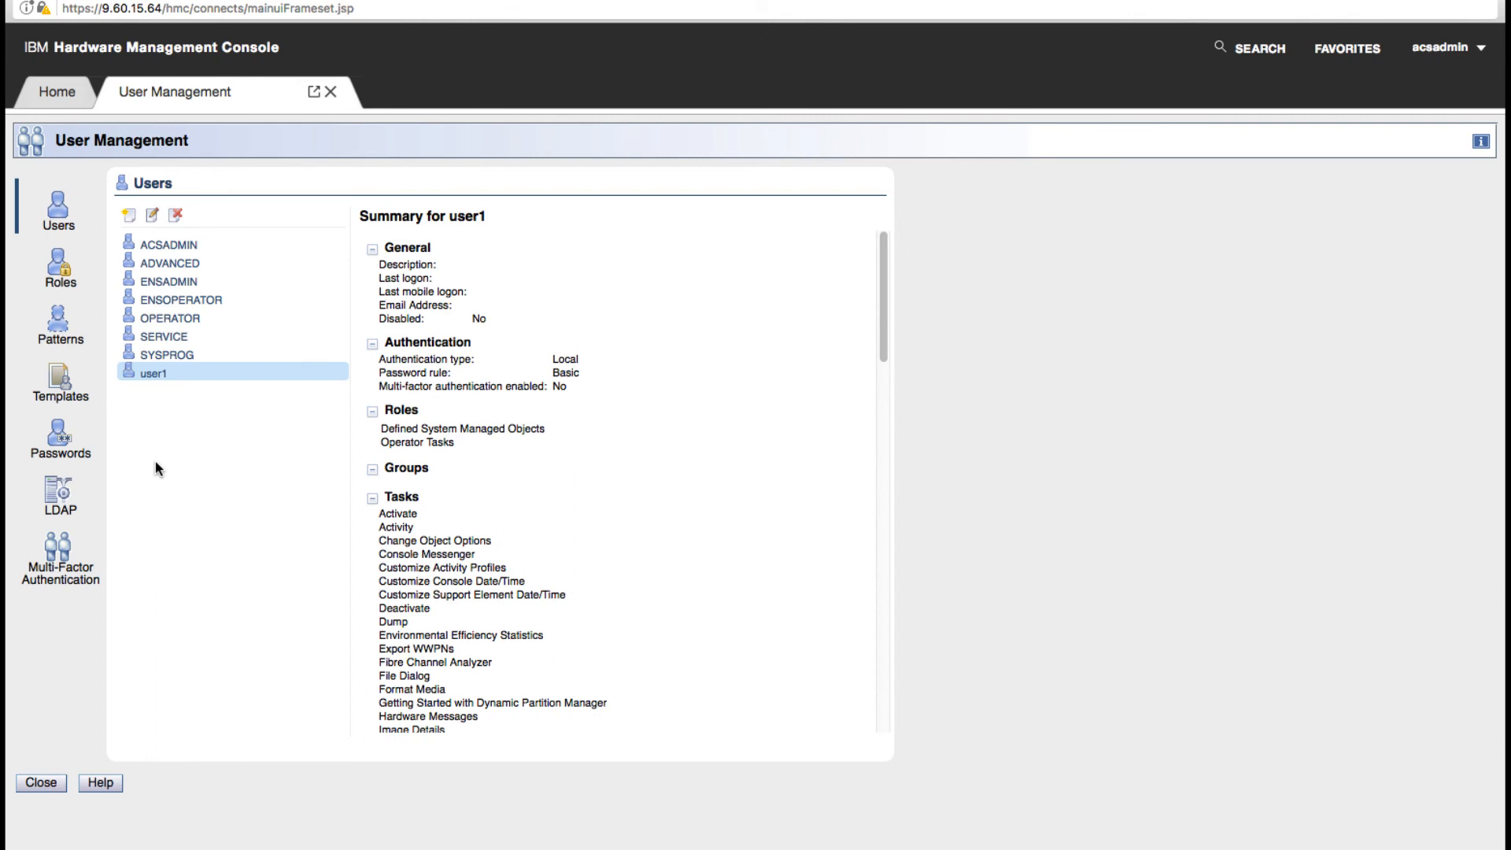
Open the details of user1 and review the general, session, authentication and role settings
left_click(153, 217)
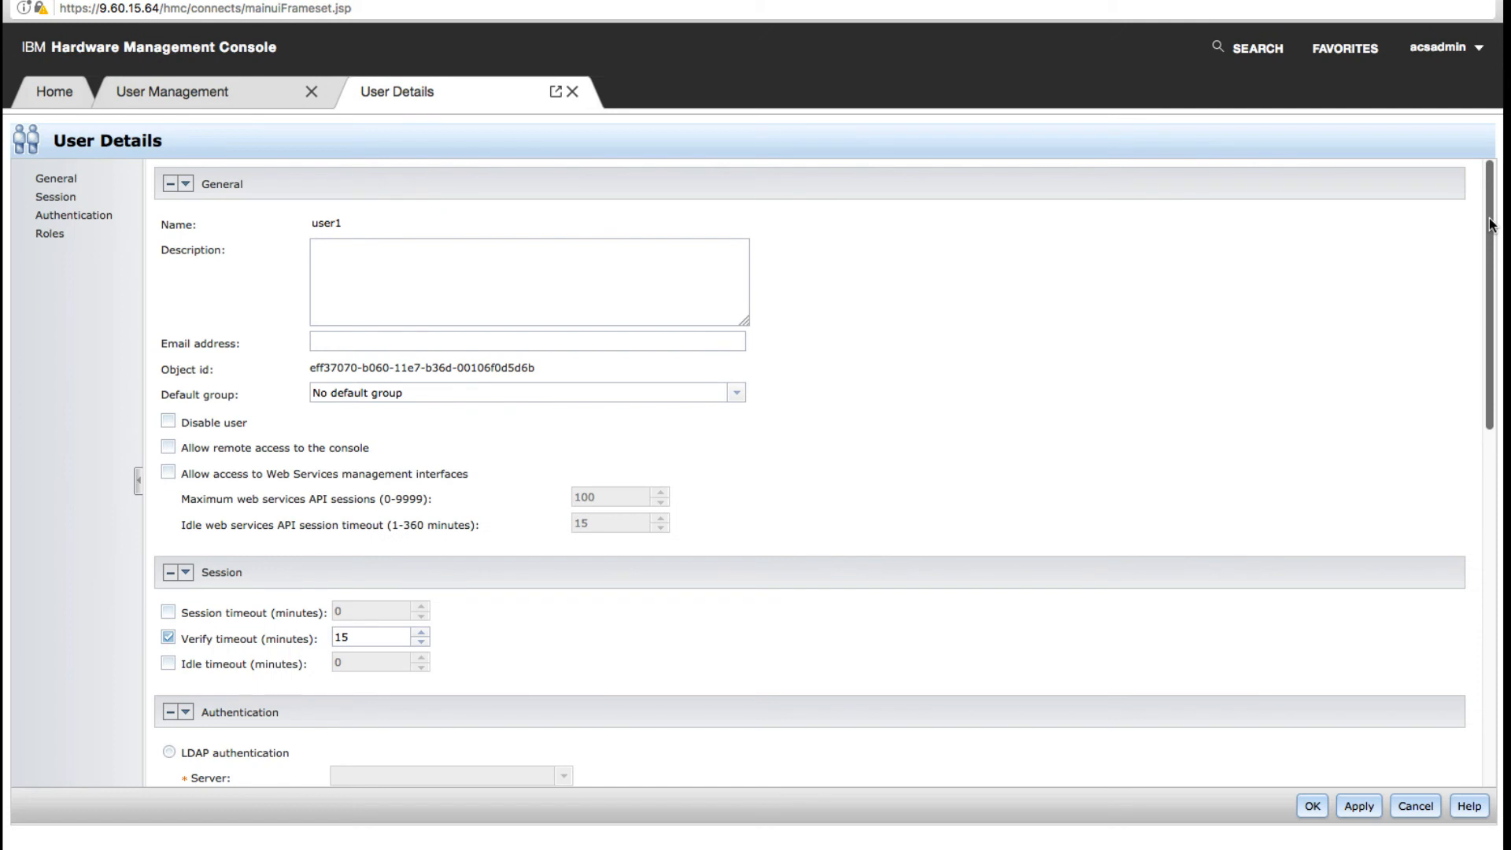
left_click_drag(1490, 225, 1491, 244)
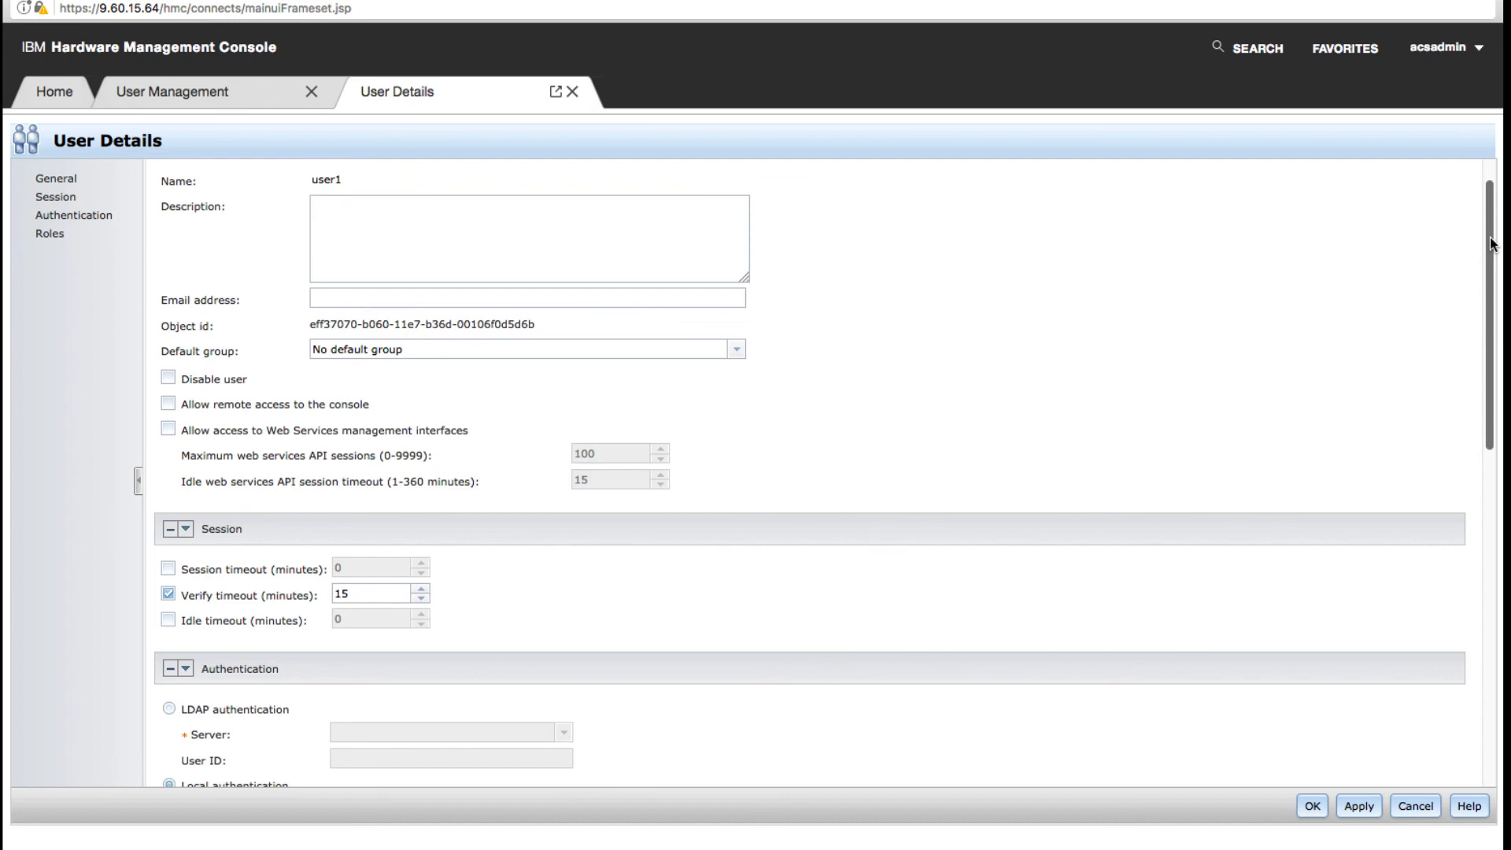
left_click_drag(1490, 244, 1507, 553)
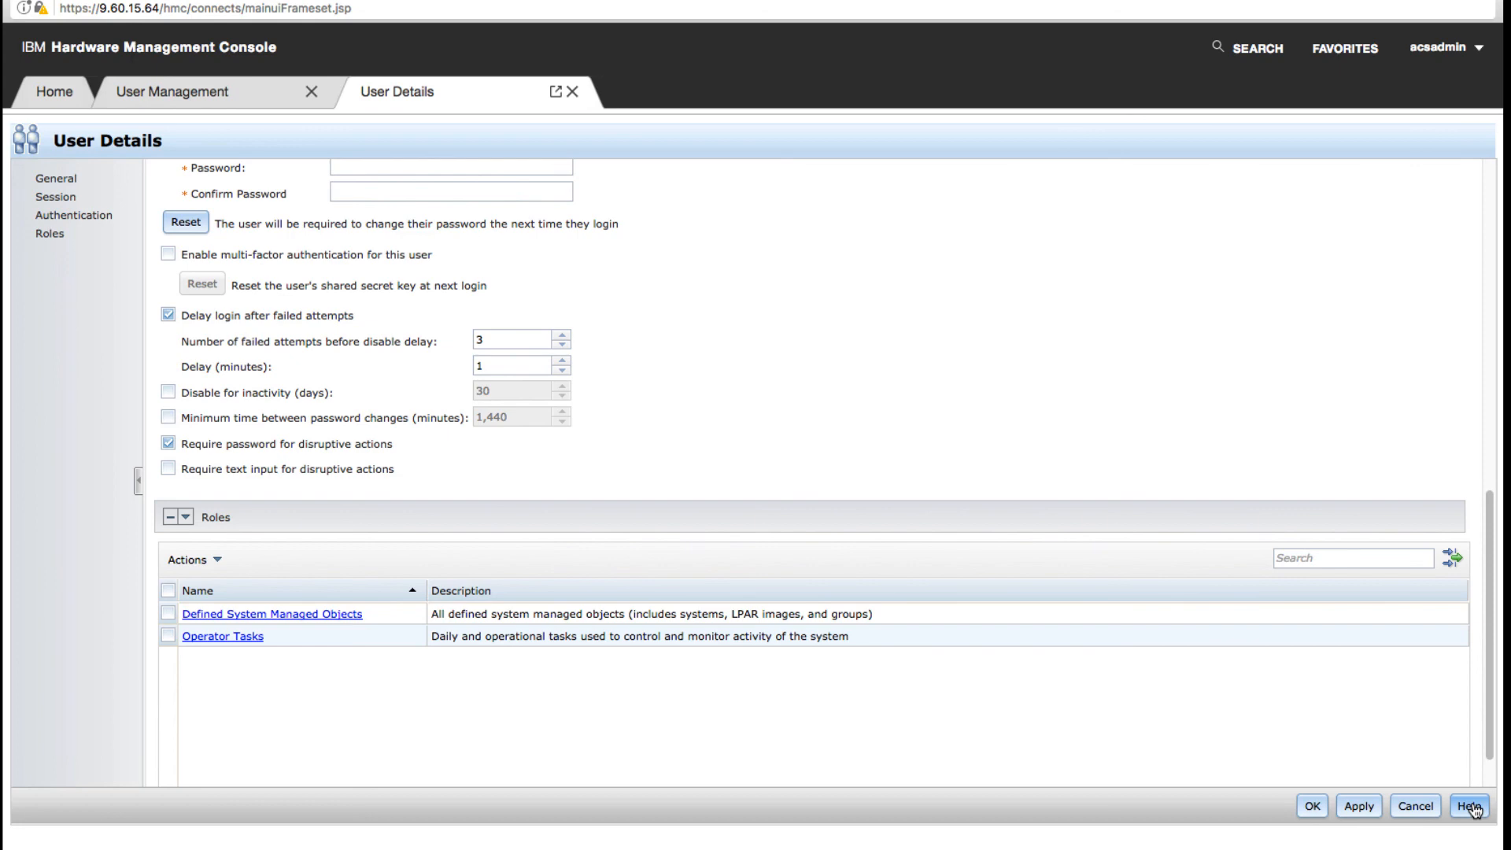
scroll(1446, 435, "down", 1)
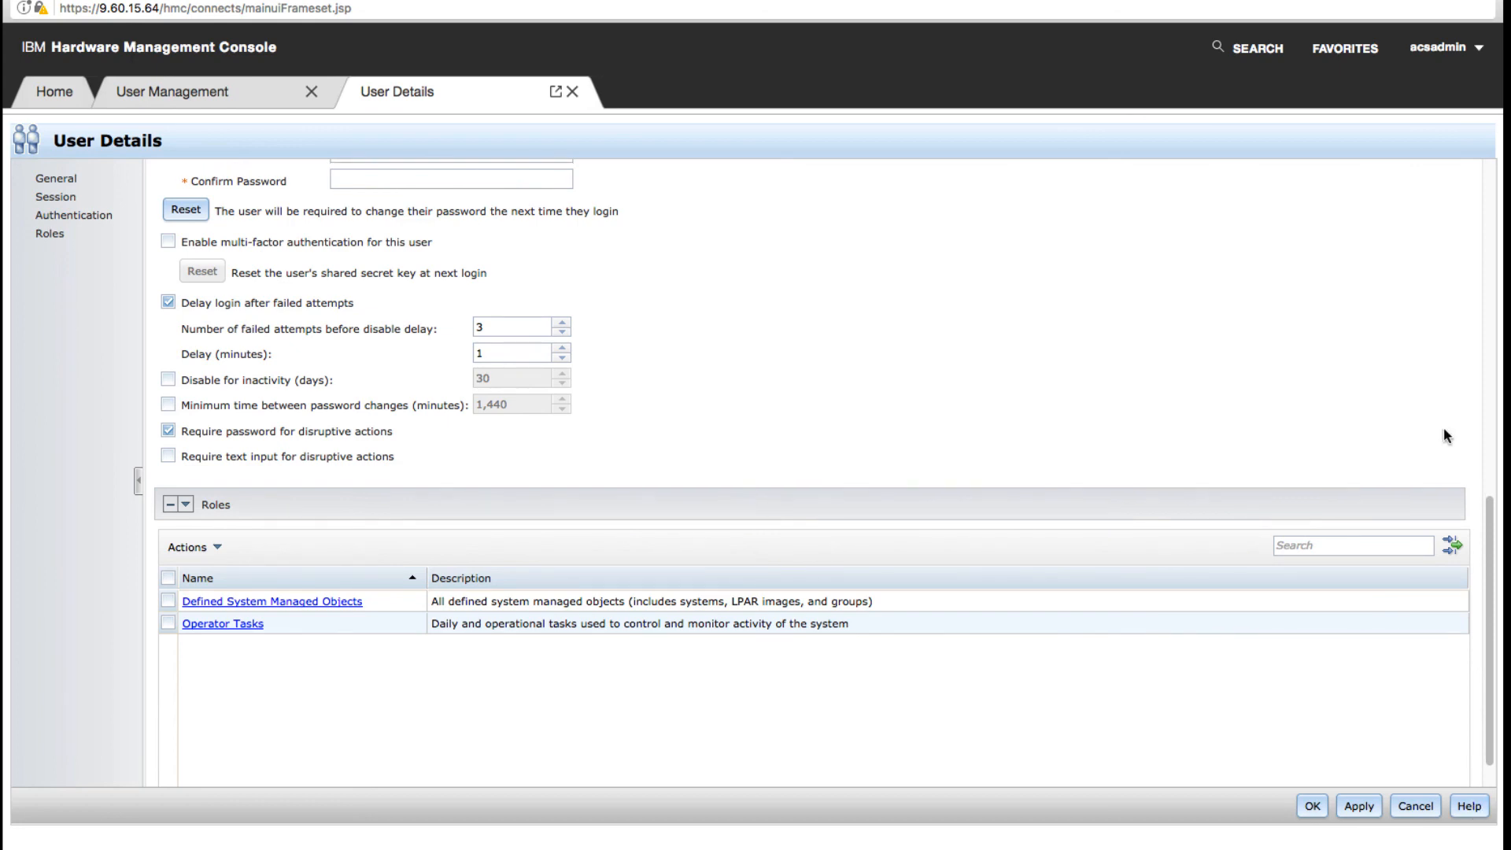